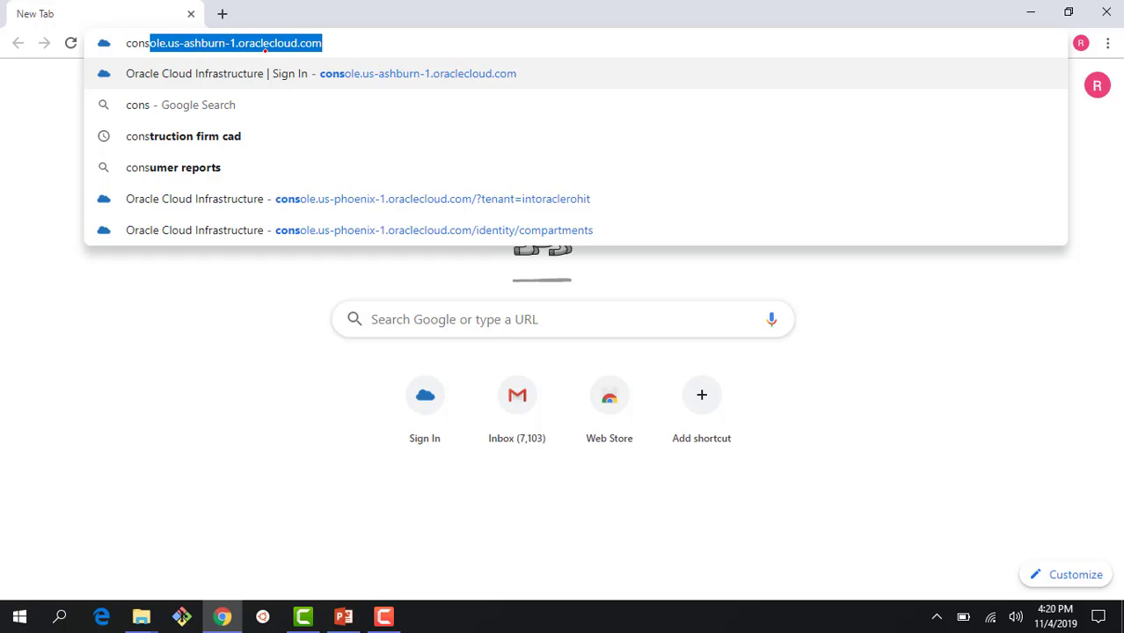
Step: Sign in with the cloud tenant name to reach the console home page in Phoenix
key(Return)
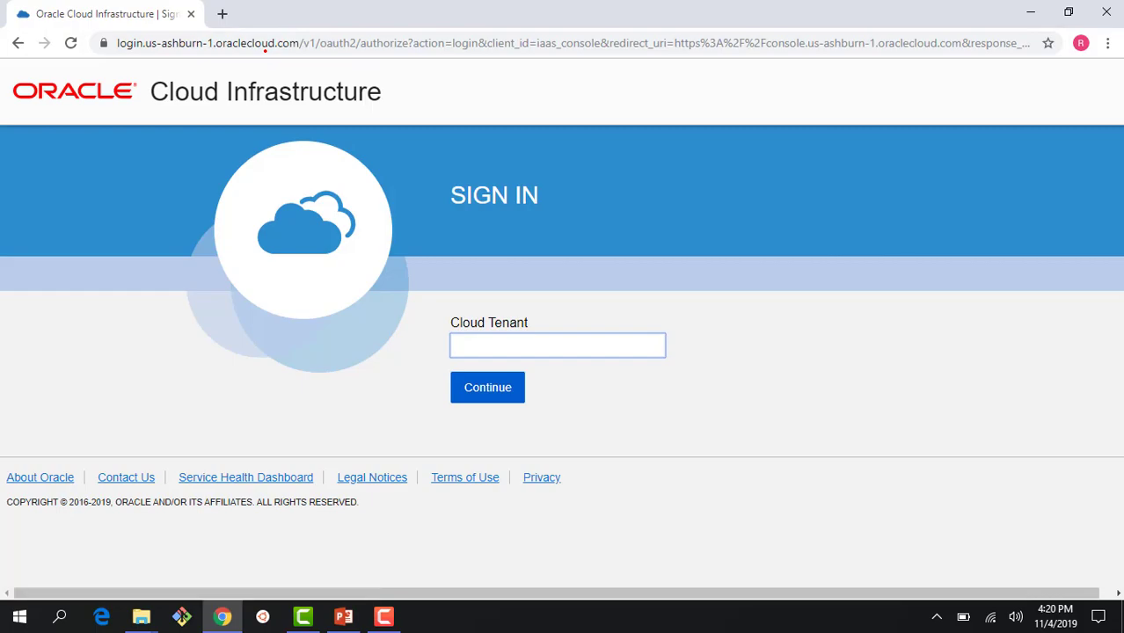
text(intoraclerohit)
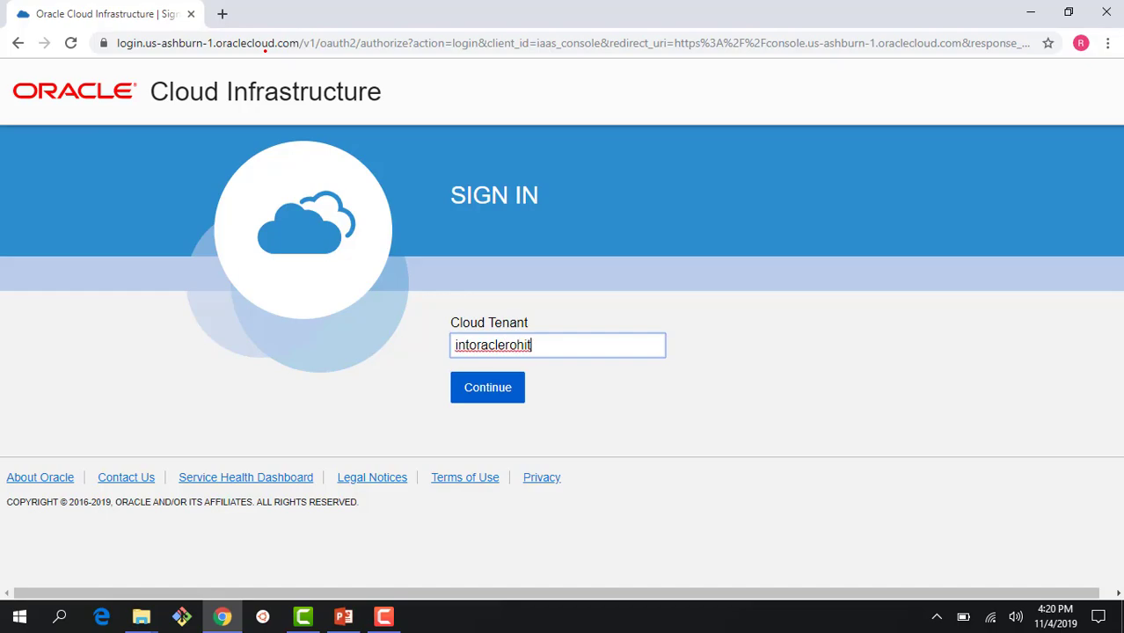
click(500, 386)
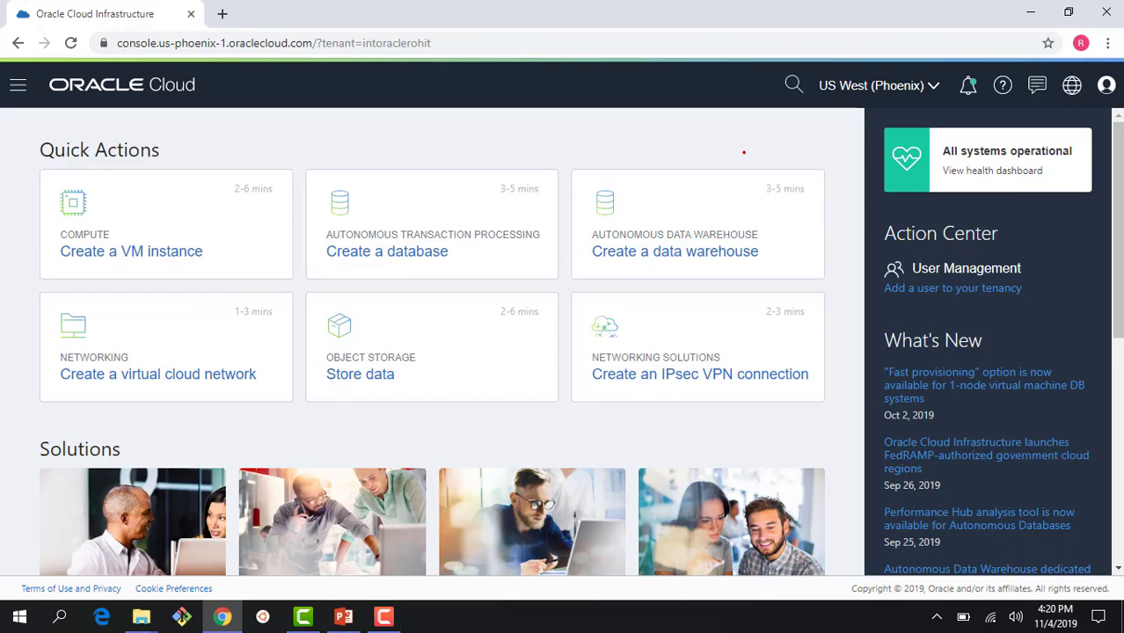
Step: Open Manage Regions from the region selector and review the tenancy's 11 regions
scroll(743, 152, down, 4)
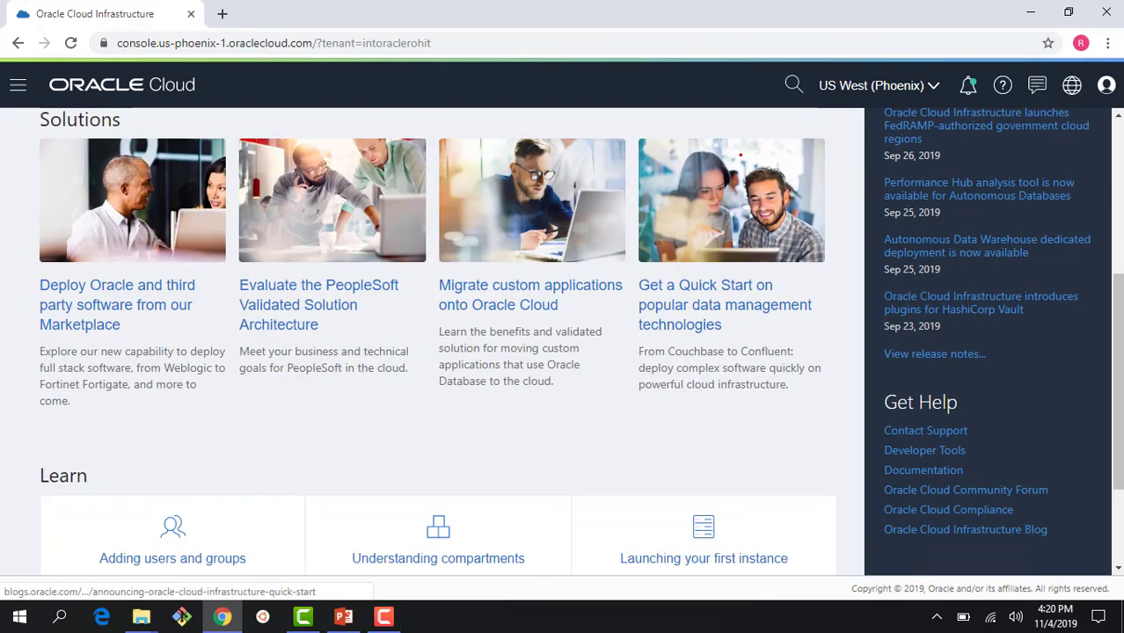
scroll(740, 155, down, 2)
scroll(741, 155, up, 6)
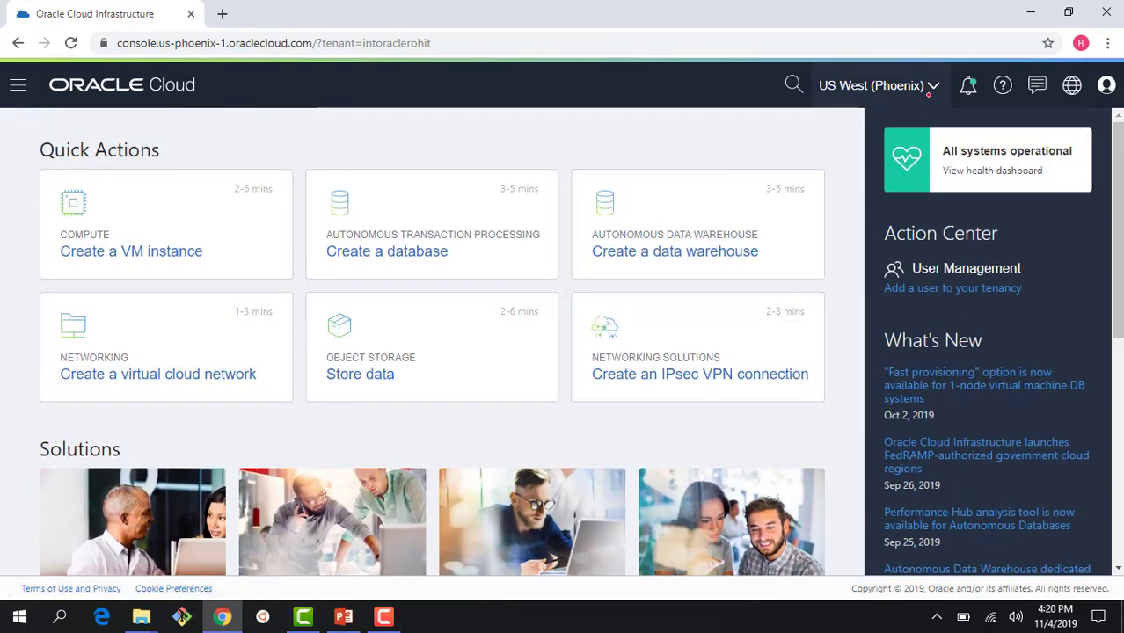
click(932, 88)
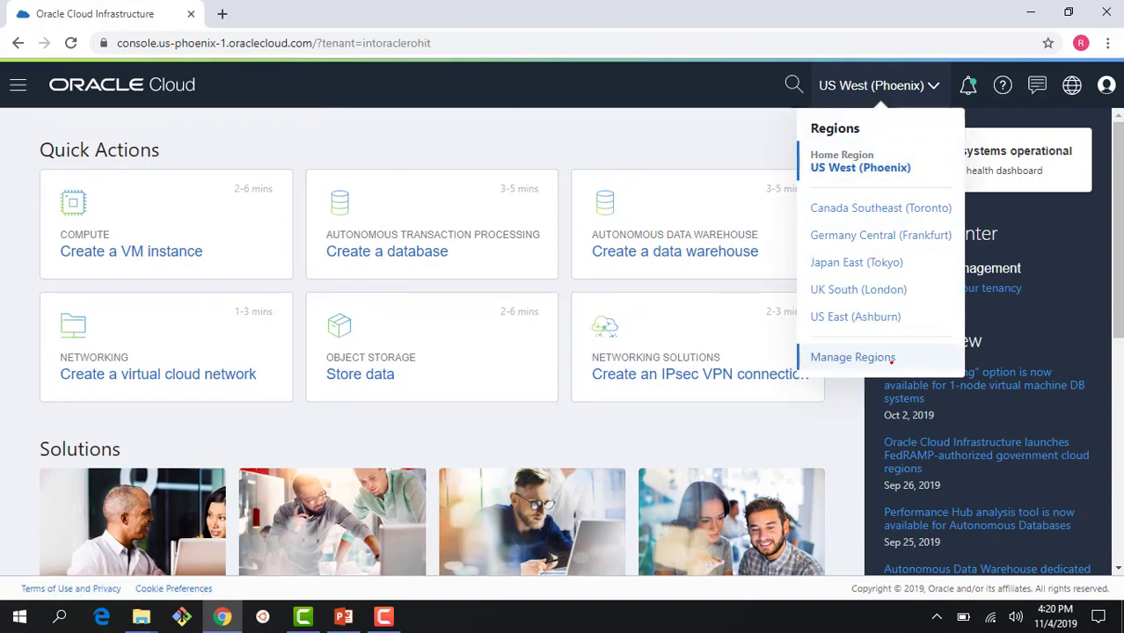
click(873, 358)
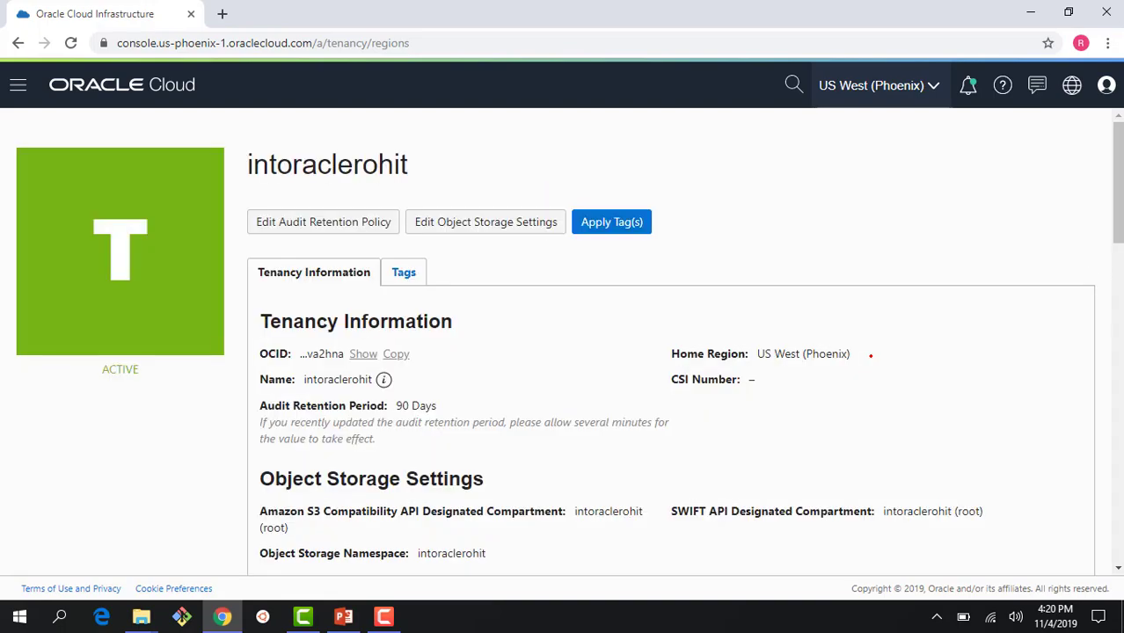
scroll(871, 356, down, 5)
scroll(870, 357, down, 3)
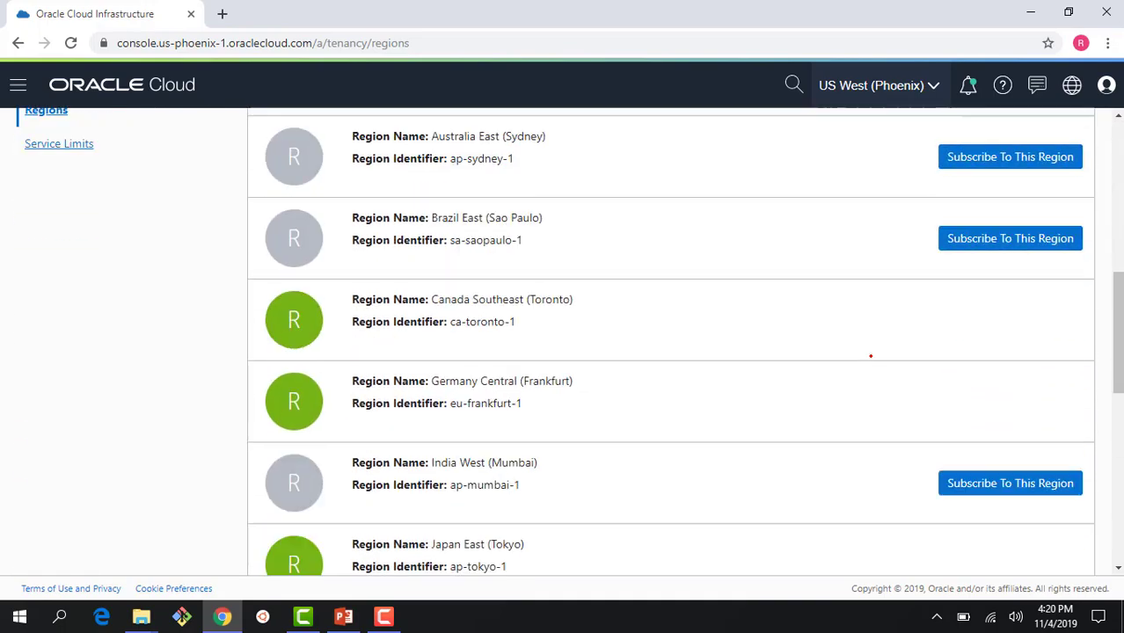
scroll(871, 356, down, 3)
scroll(871, 356, down, 2)
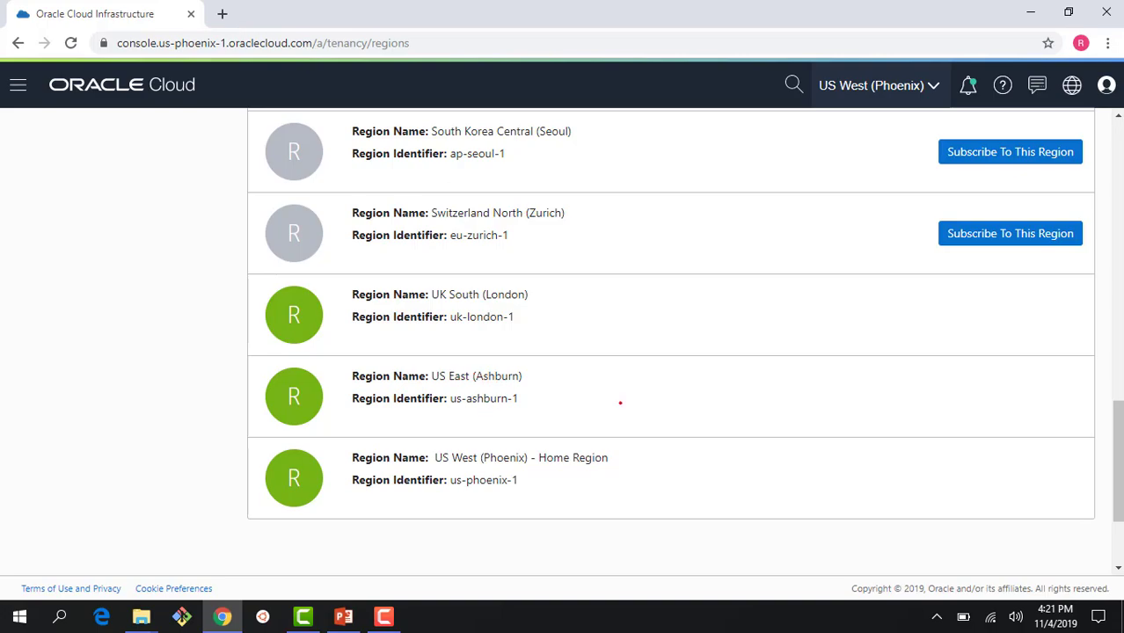
scroll(620, 403, up, 8)
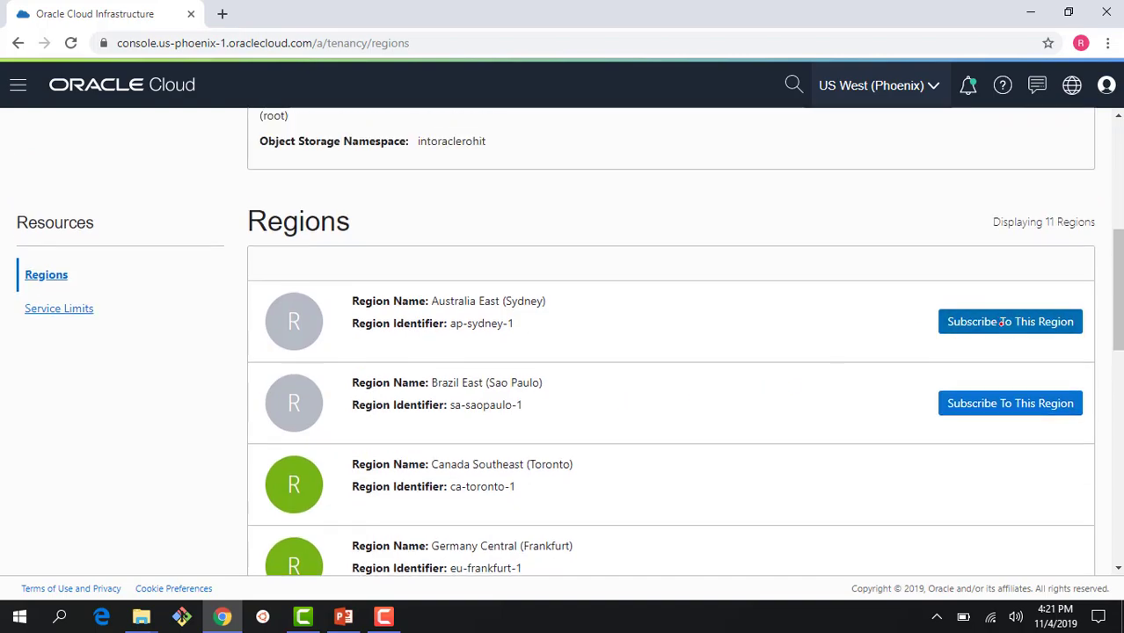
Step: Subscribe the tenancy to the Sydney, Sao Paulo and Mumbai regions
click(1002, 322)
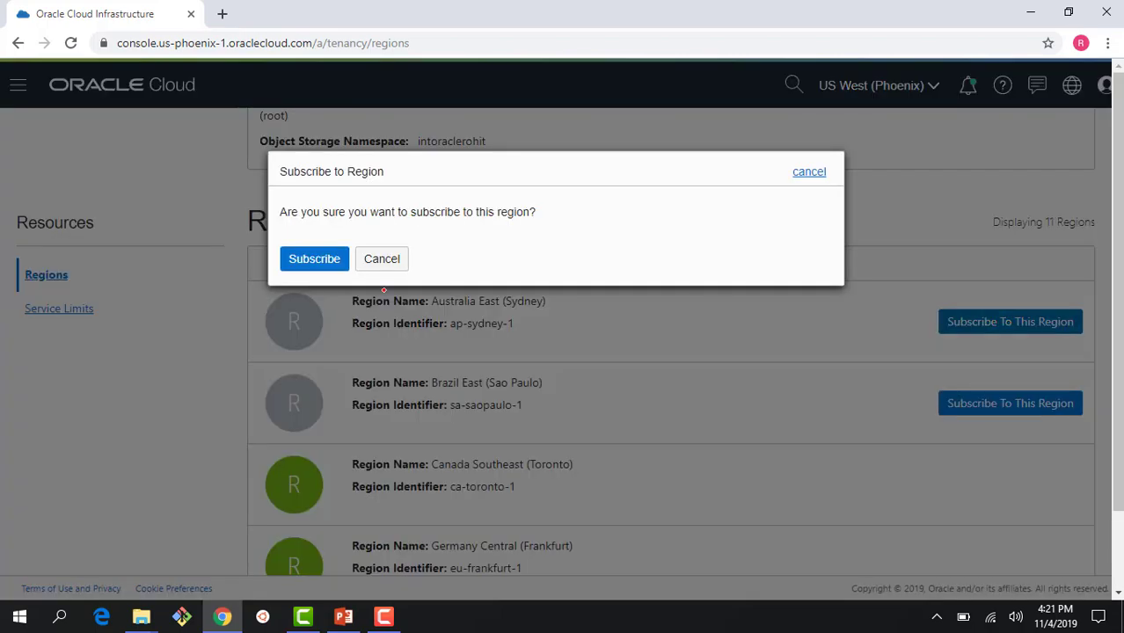
click(329, 260)
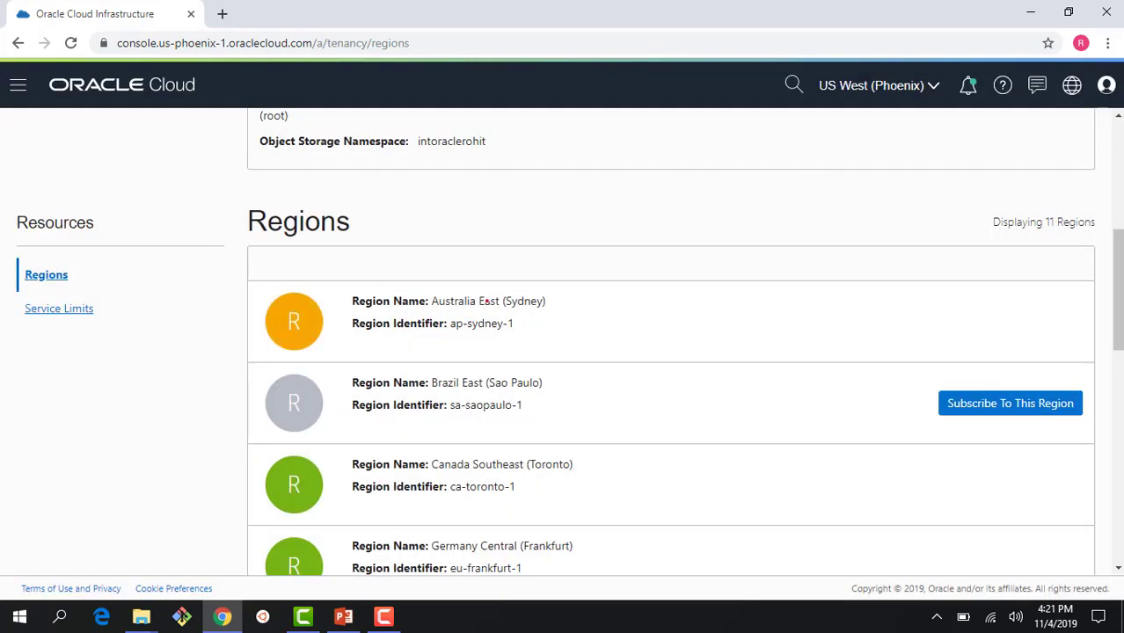
click(970, 401)
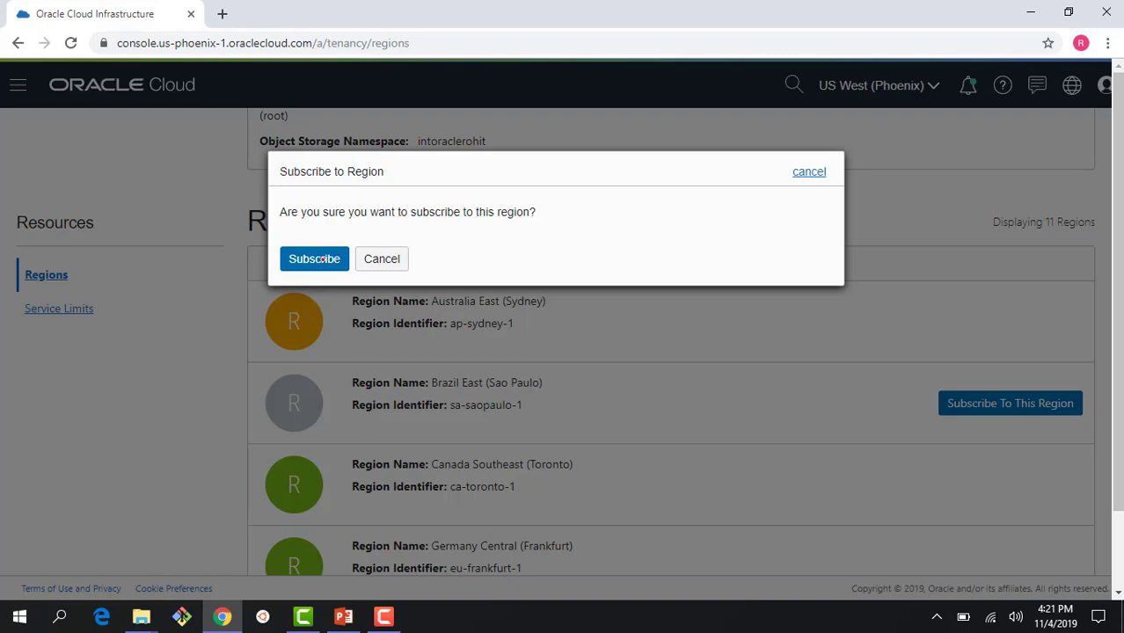
click(323, 259)
scroll(825, 374, down, 3)
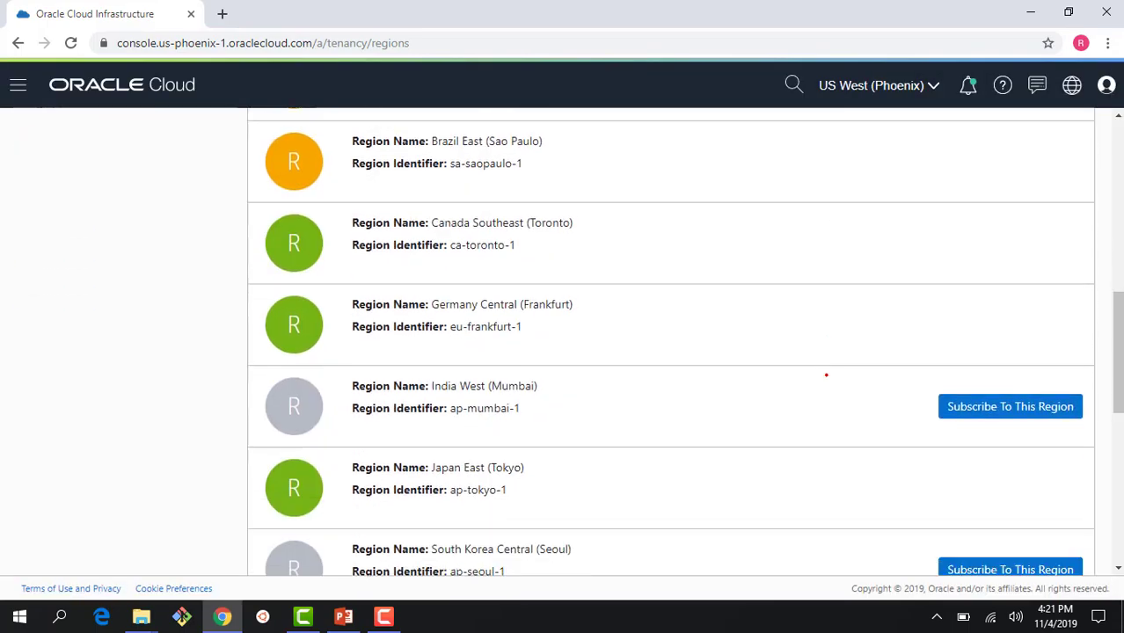
click(967, 400)
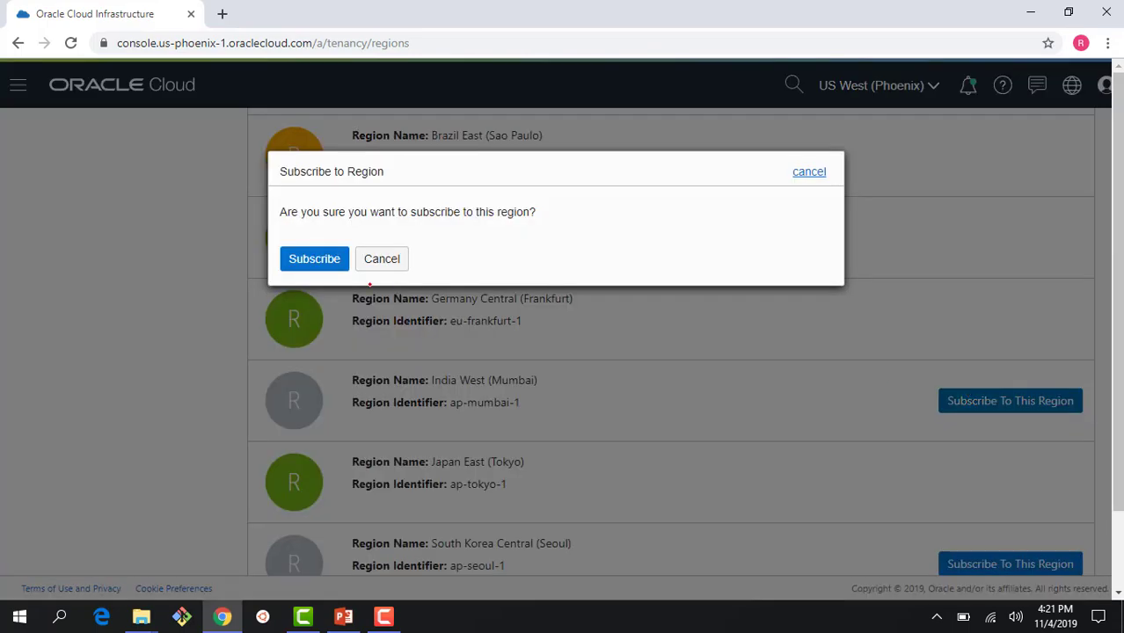
click(330, 258)
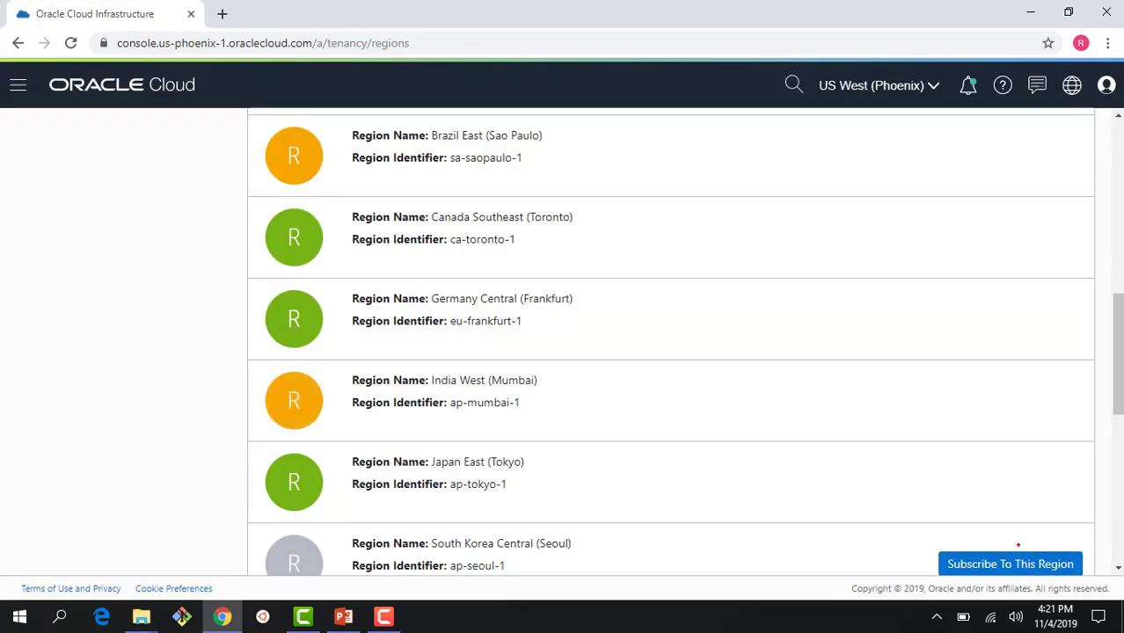
Step: Subscribe to the Seoul and Zurich regions, then return to the top of the page
scroll(861, 461, down, 2)
click(1000, 400)
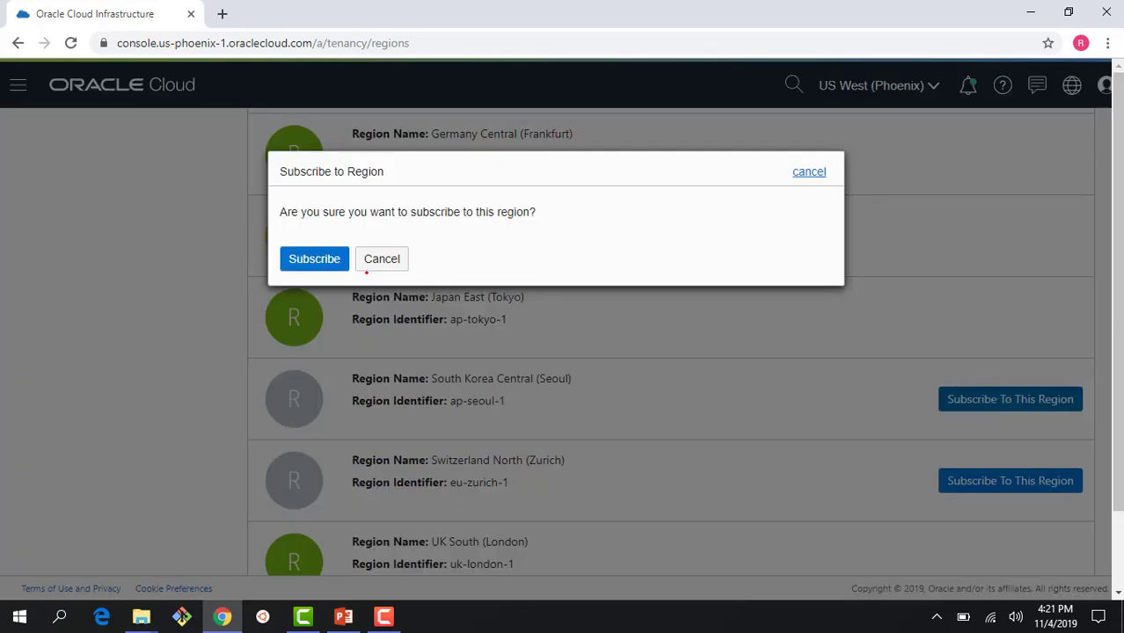
click(314, 259)
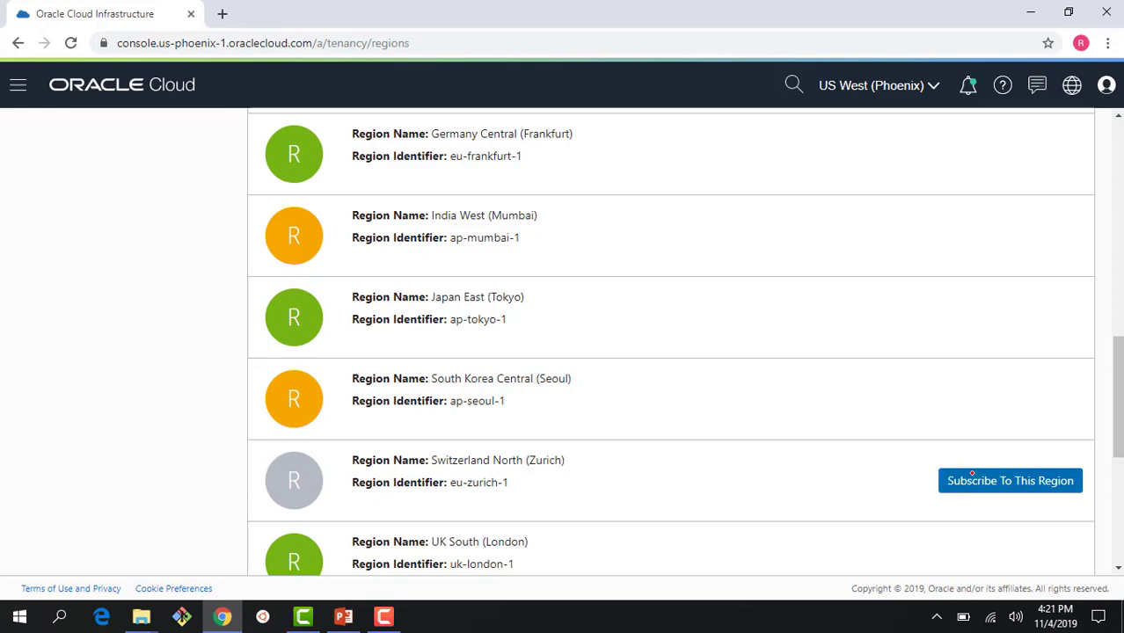
click(973, 474)
click(317, 260)
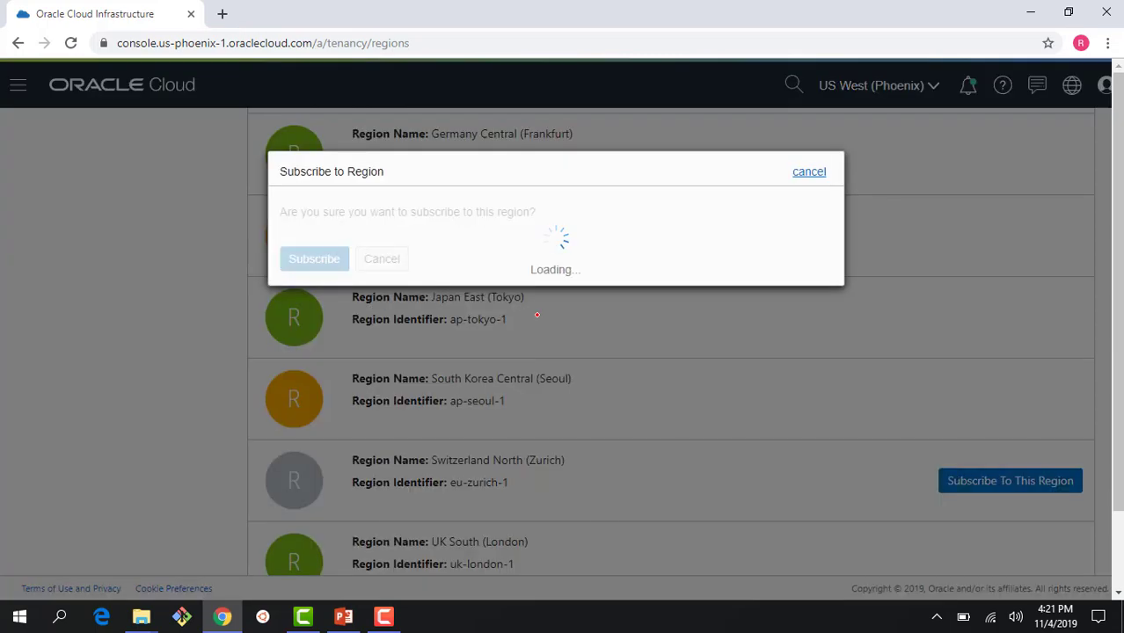
scroll(565, 321, down, 4)
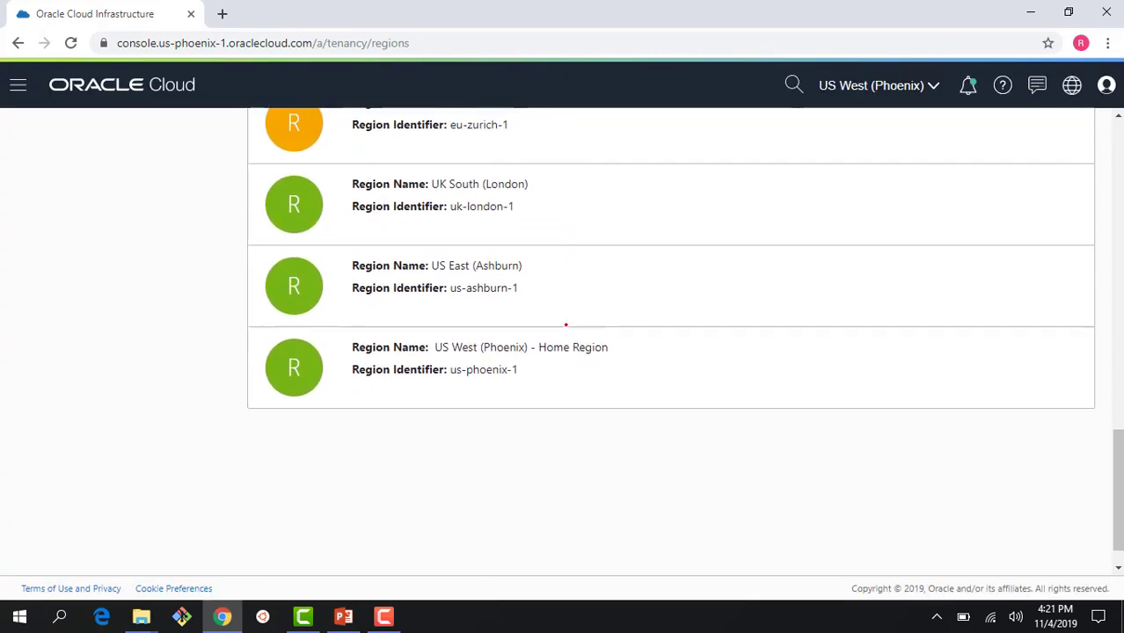
scroll(566, 321, up, 10)
scroll(566, 324, up, 2)
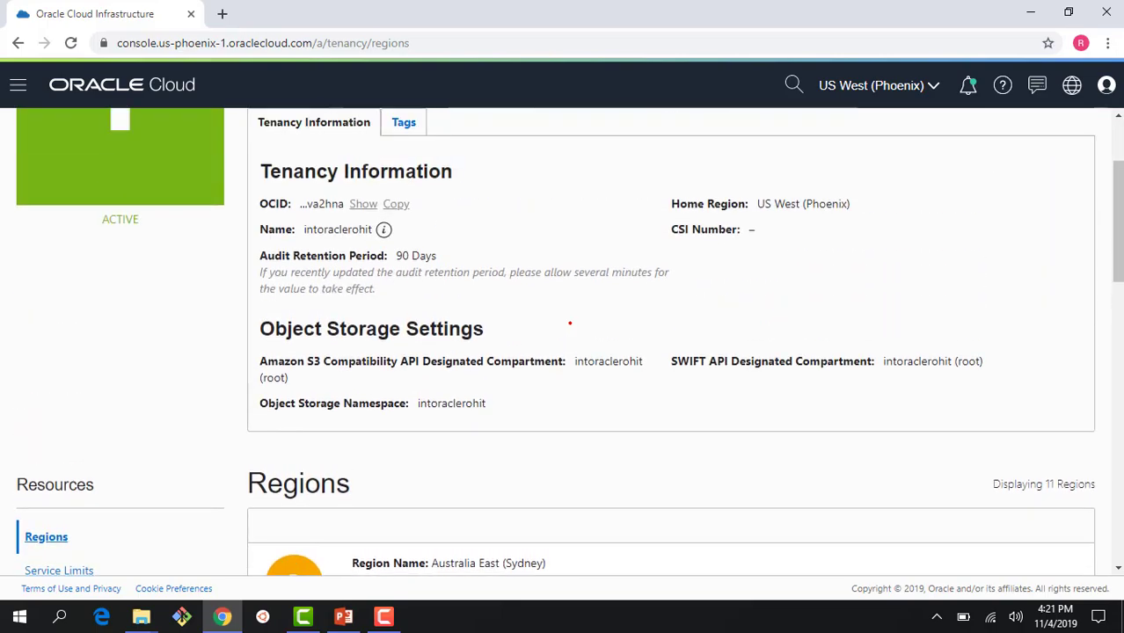
scroll(569, 323, up, 2)
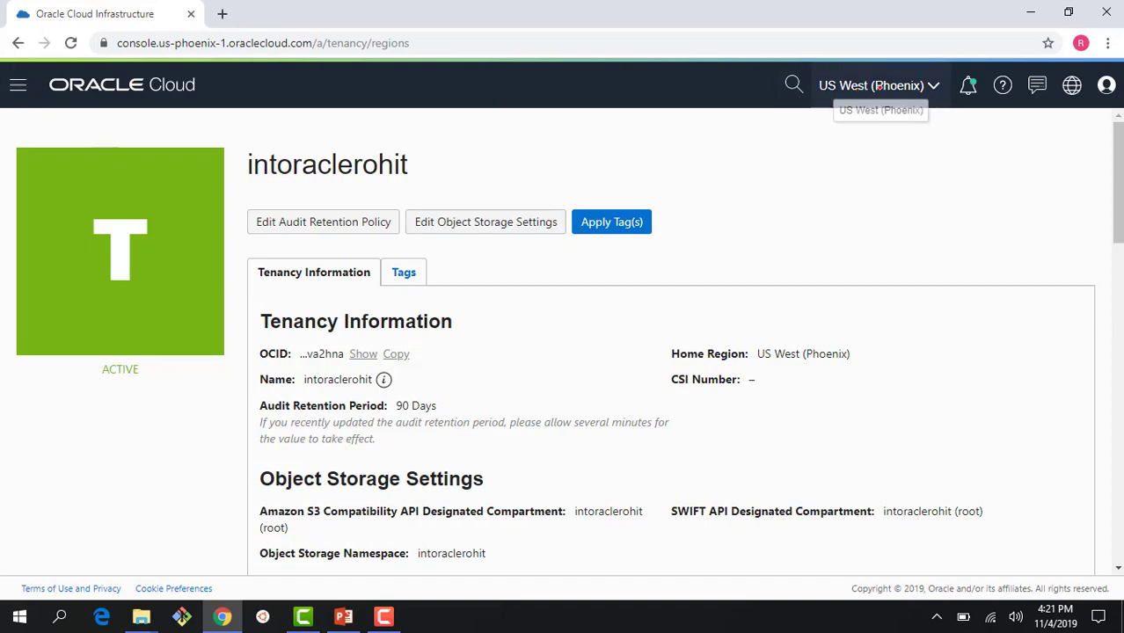
Step: Switch the current region to US East (Ashburn) and bring up the Identity menu options
click(929, 95)
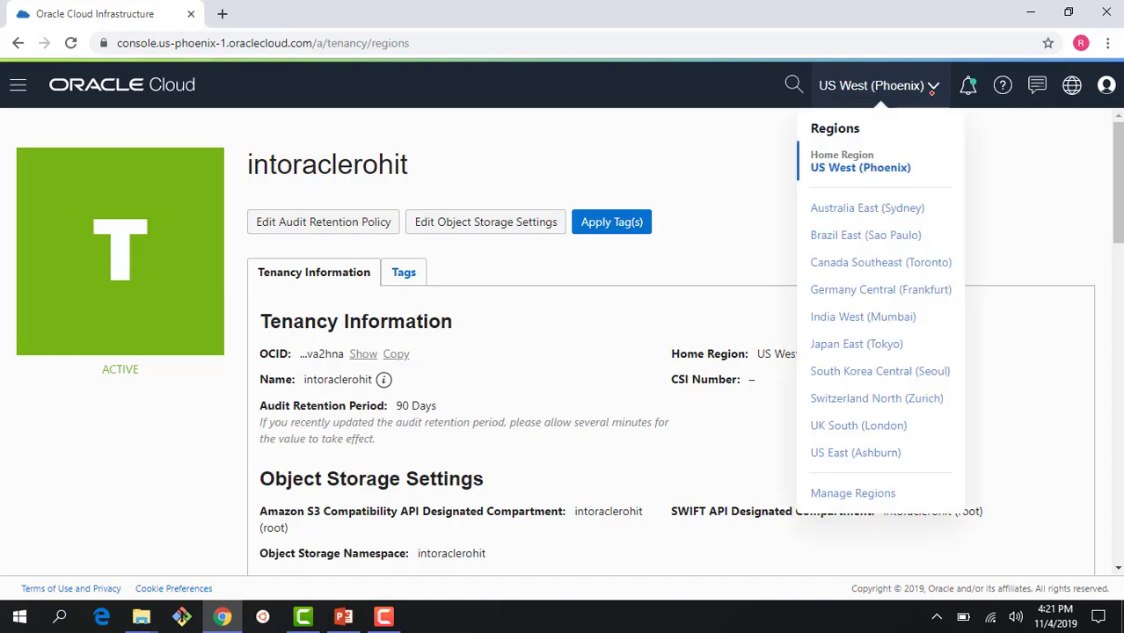
click(881, 452)
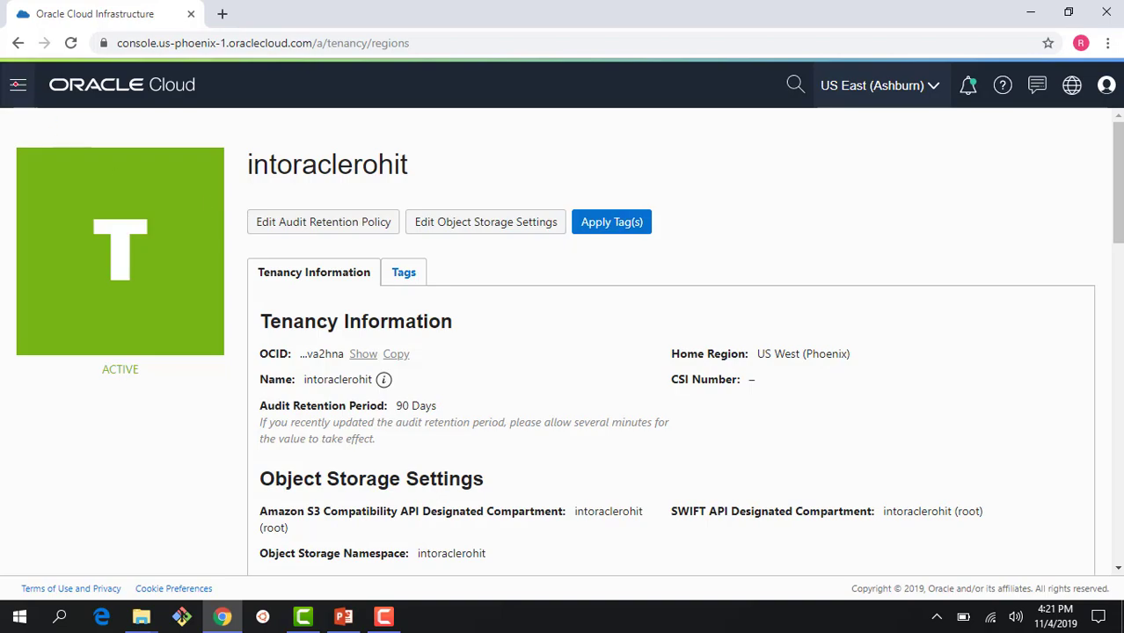
click(17, 84)
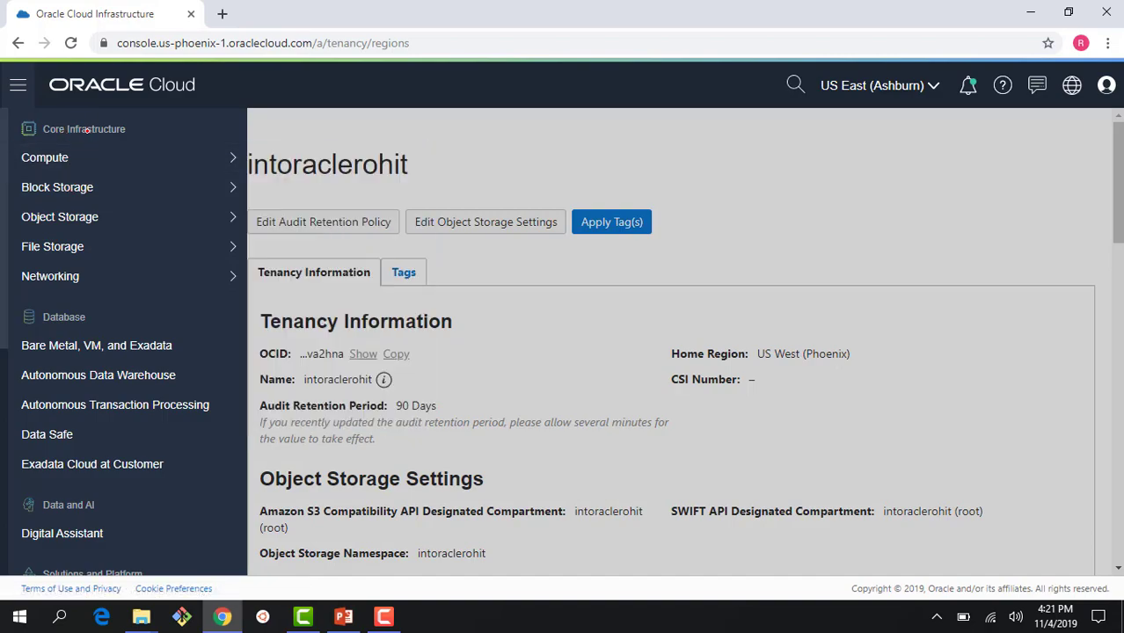
scroll(84, 325, down, 2)
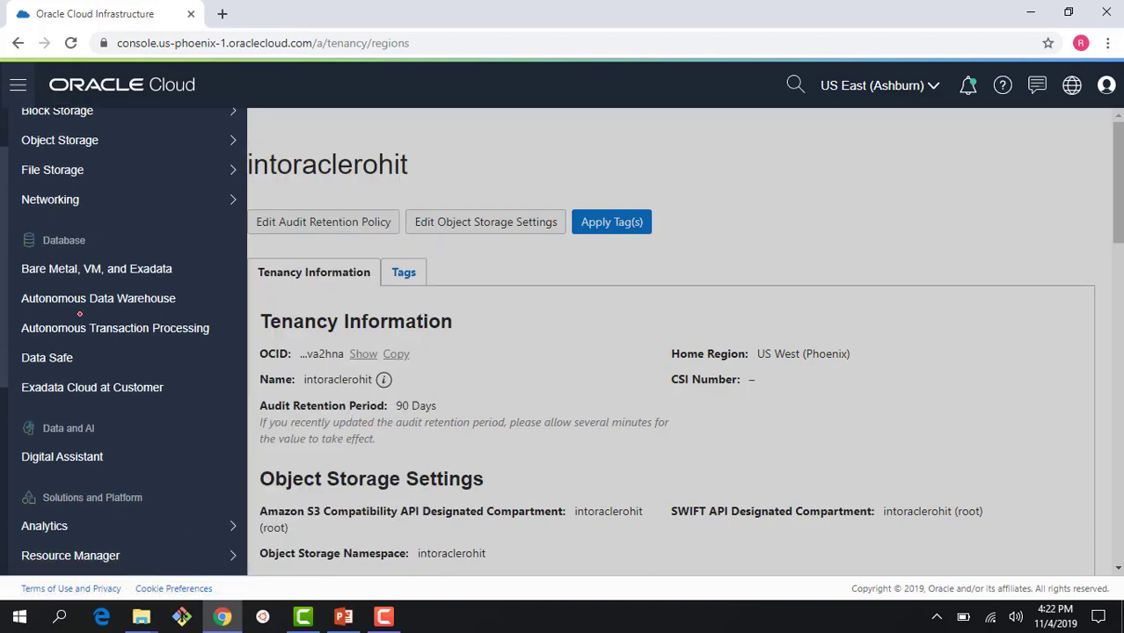
scroll(84, 335, down, 1)
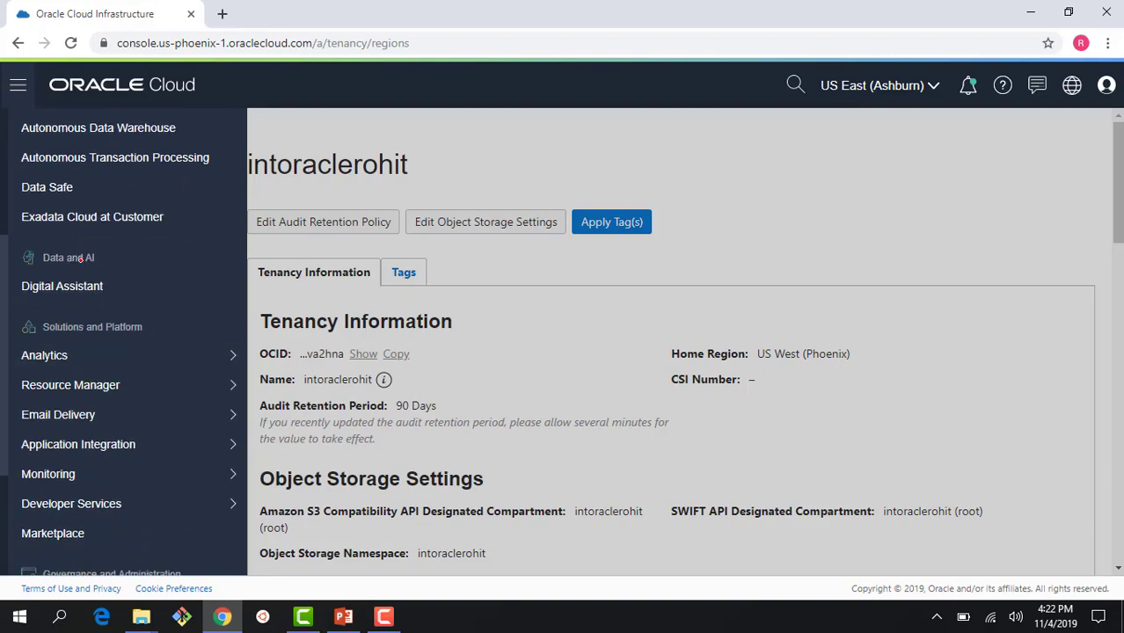
scroll(88, 369, down, 2)
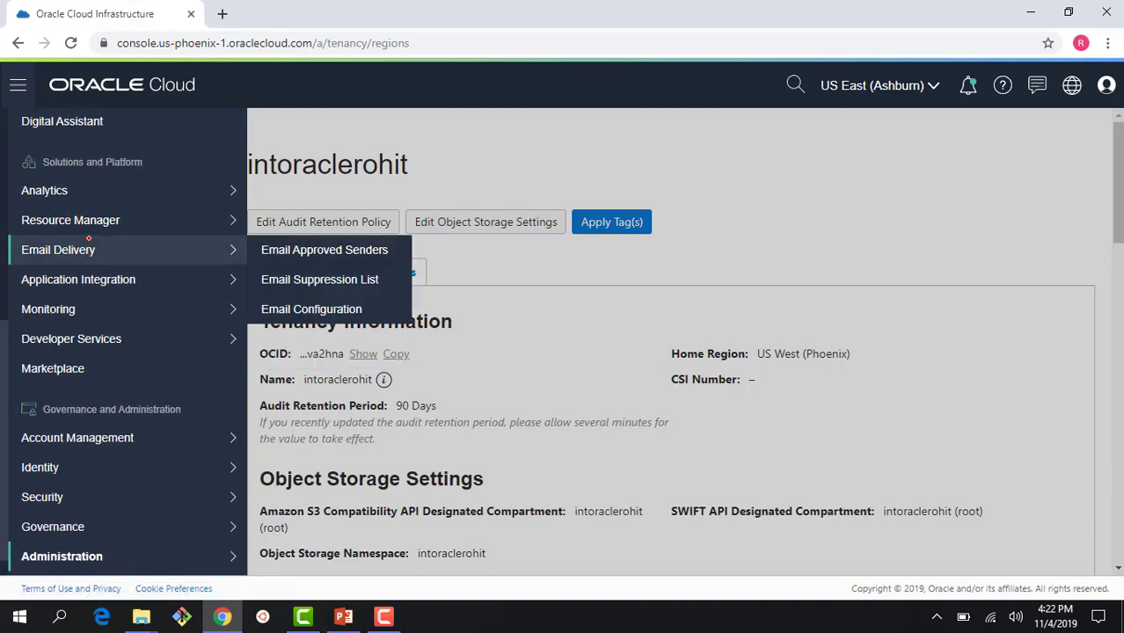
scroll(100, 386, down, 1)
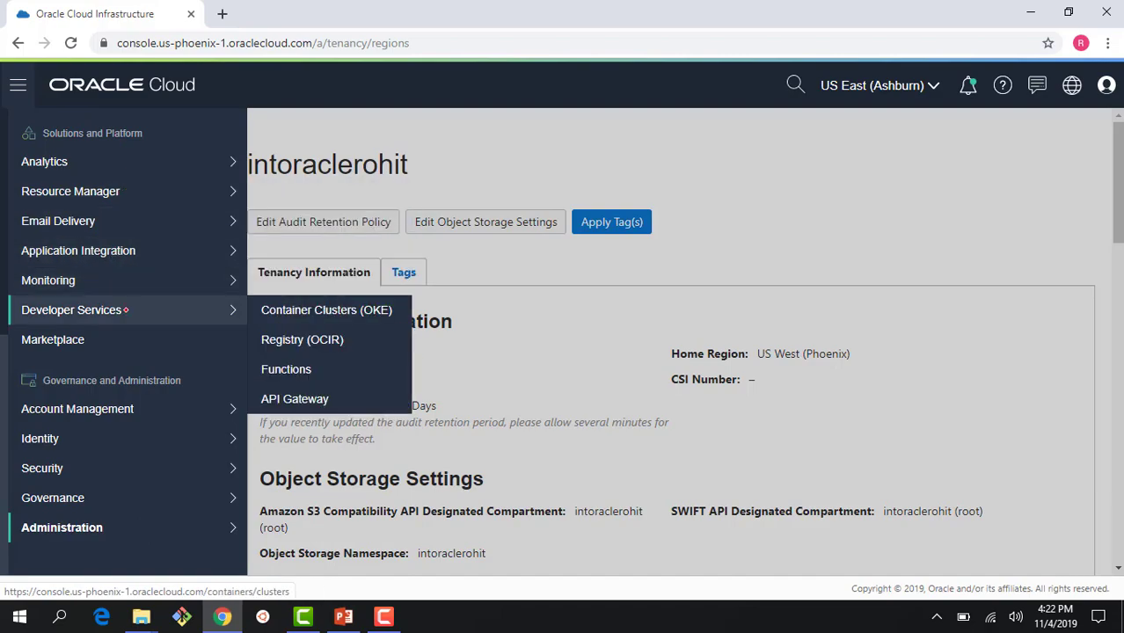
mouse_move(115, 438)
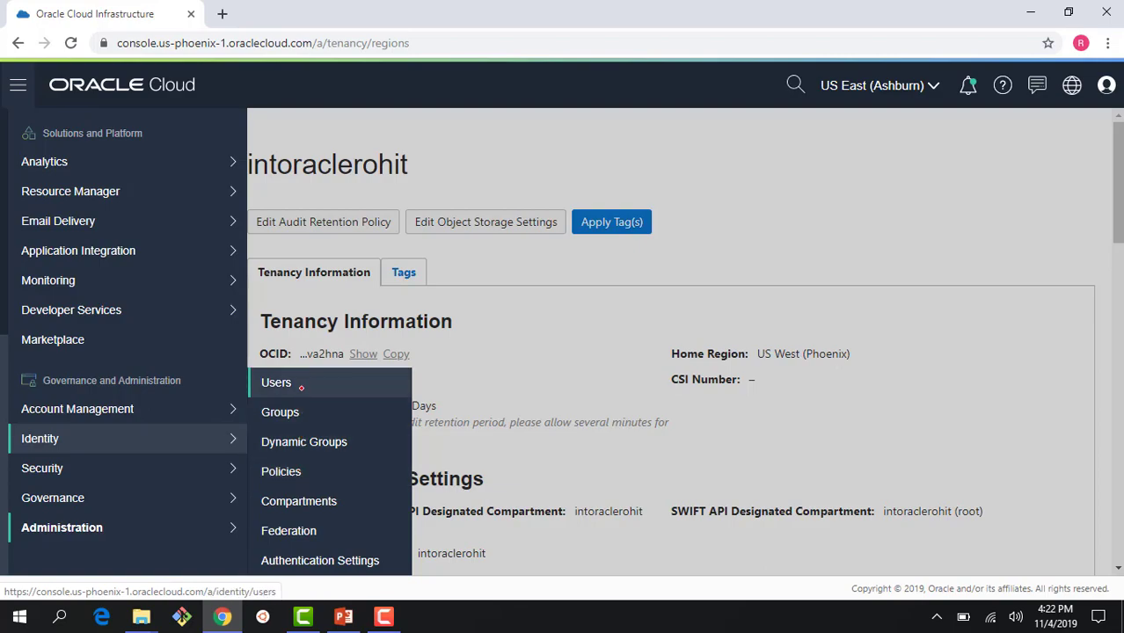
Step: Go to Identity > Users, look over the 8 existing users, and start a new user
click(301, 387)
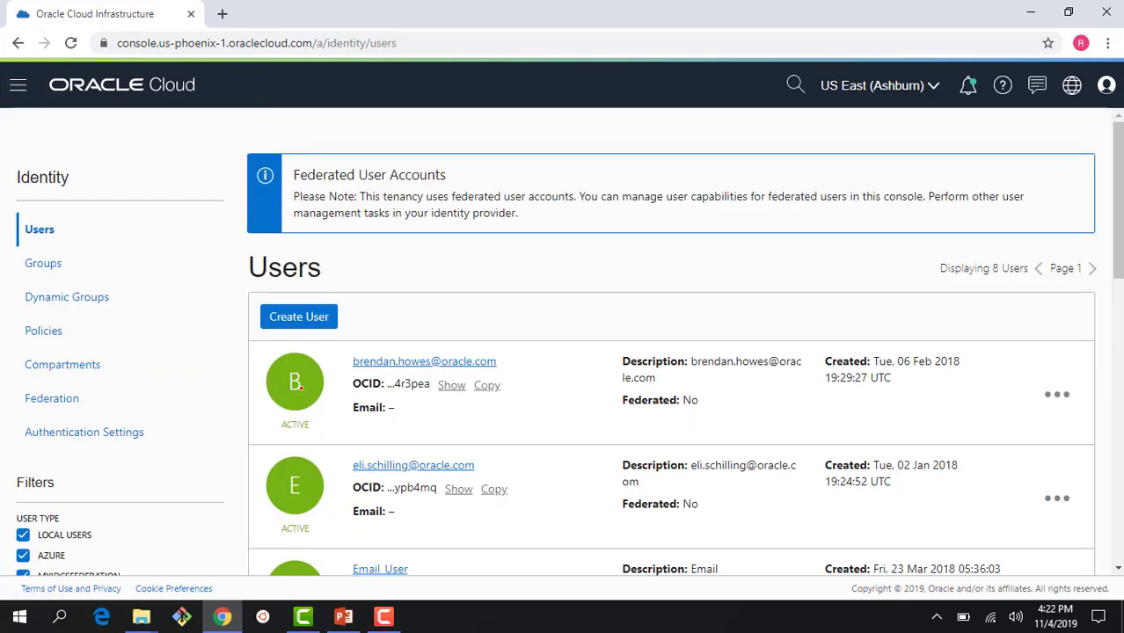
scroll(299, 380, down, 5)
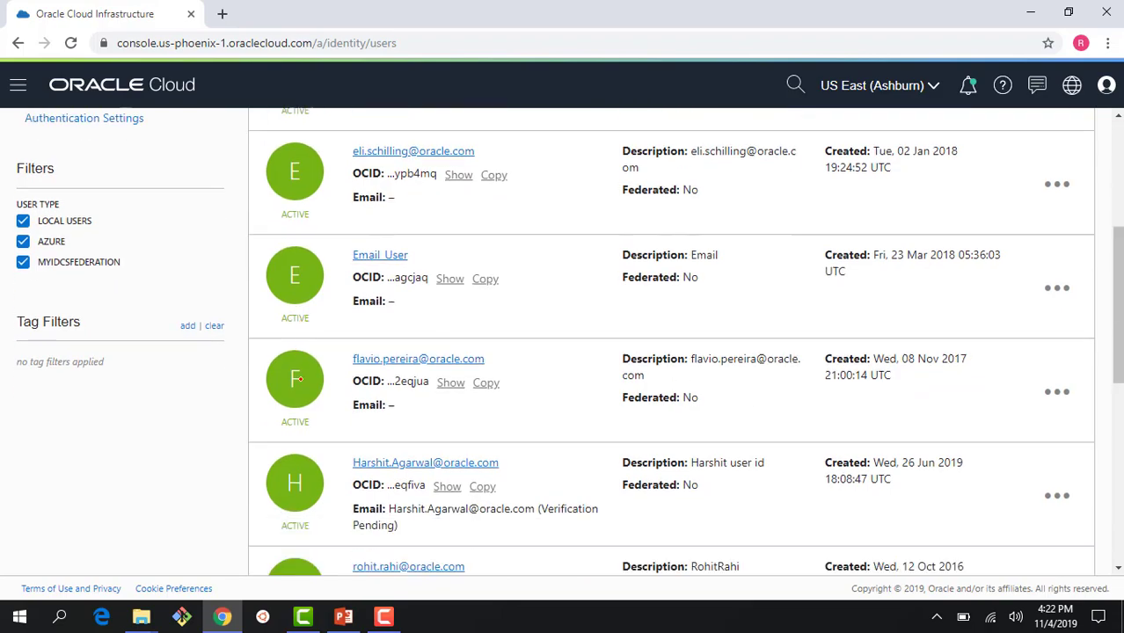
scroll(300, 380, down, 1)
scroll(300, 380, down, 1)
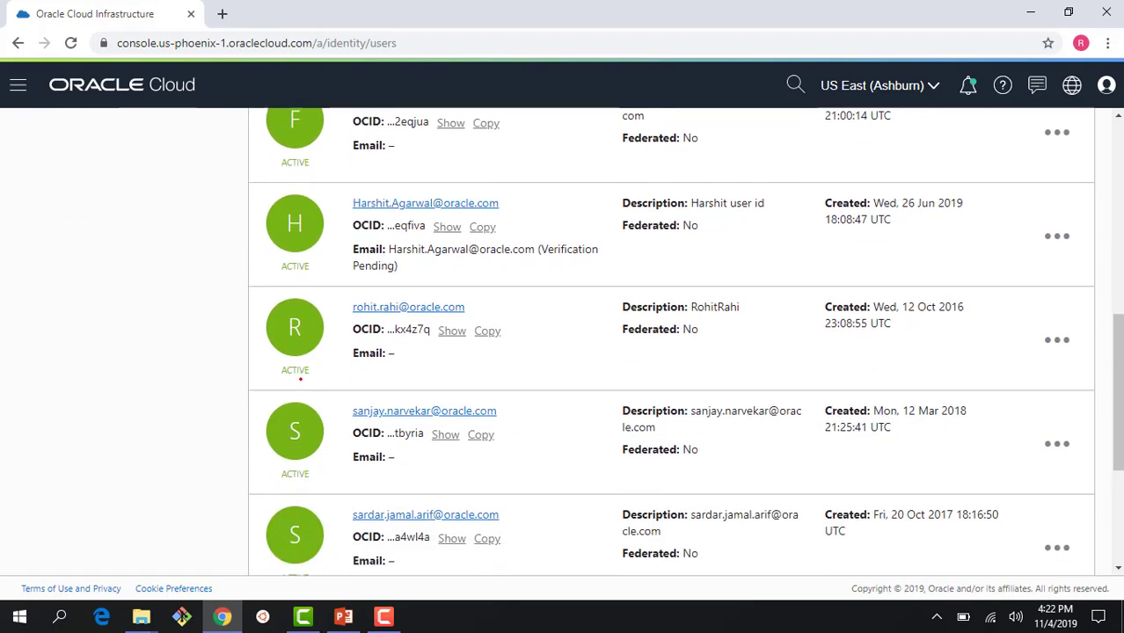
scroll(378, 390, down, 1)
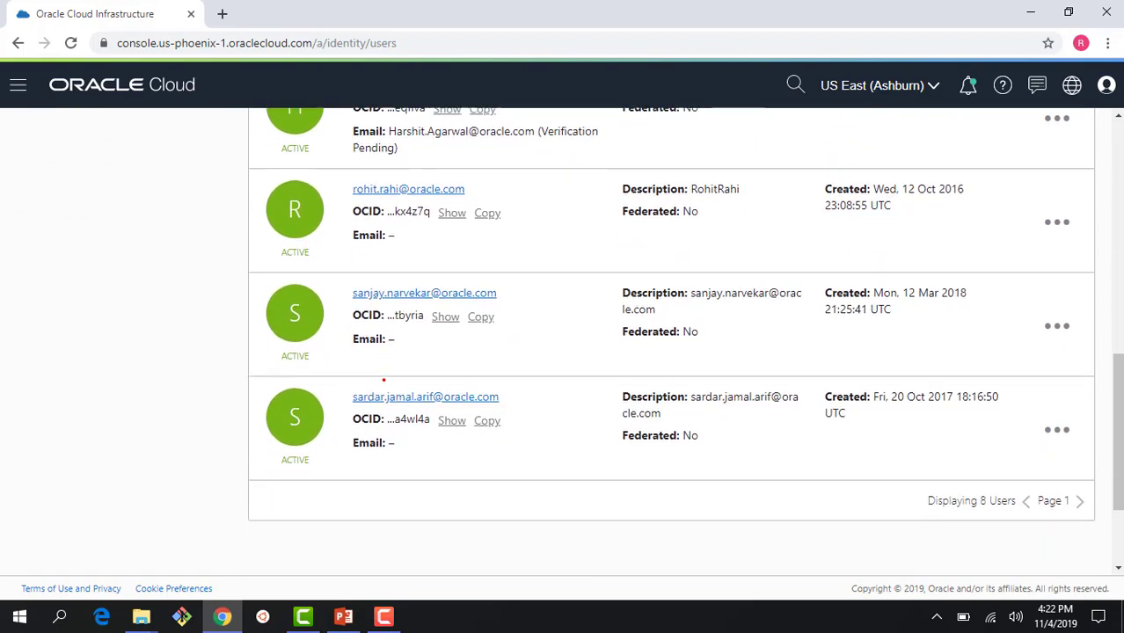
scroll(381, 385, up, 4)
scroll(383, 380, up, 3)
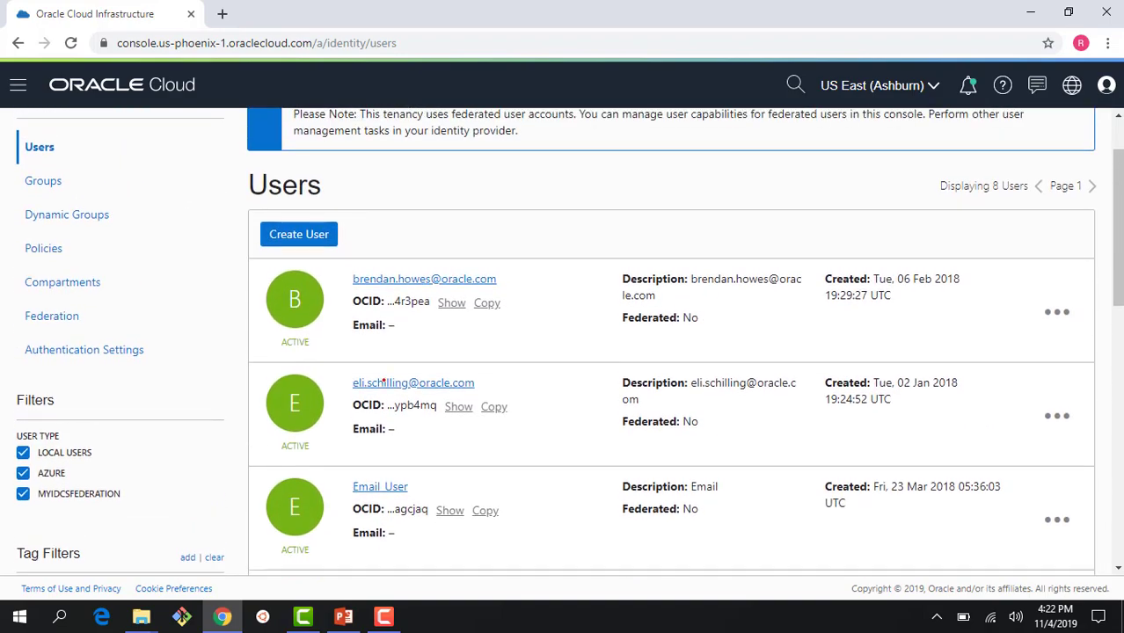
scroll(384, 379, down, 2)
scroll(383, 380, up, 3)
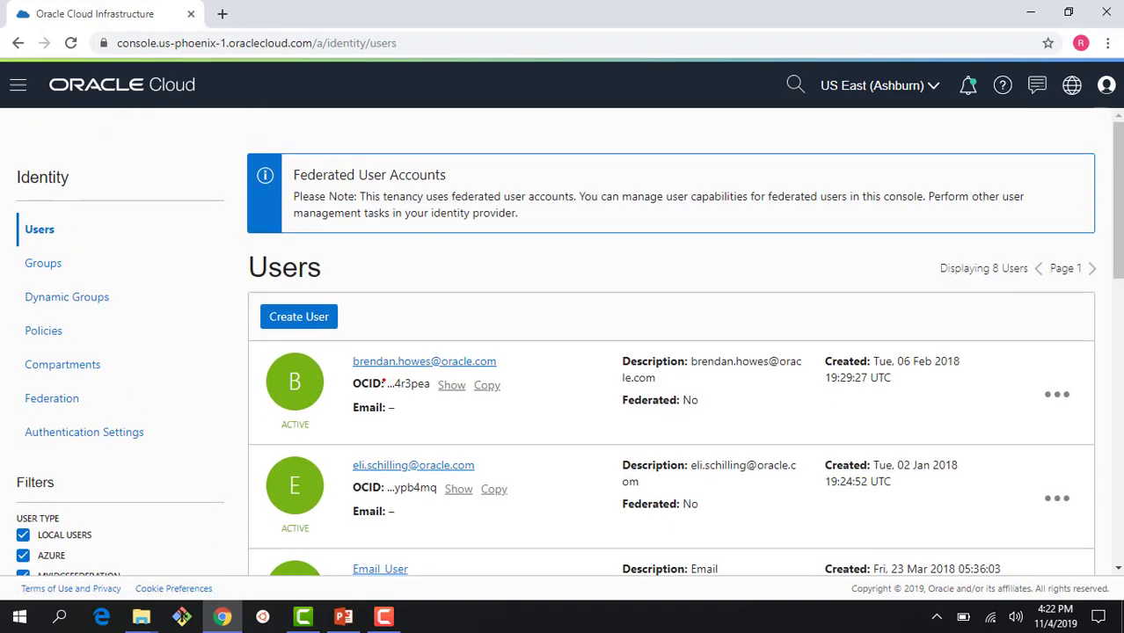
click(299, 317)
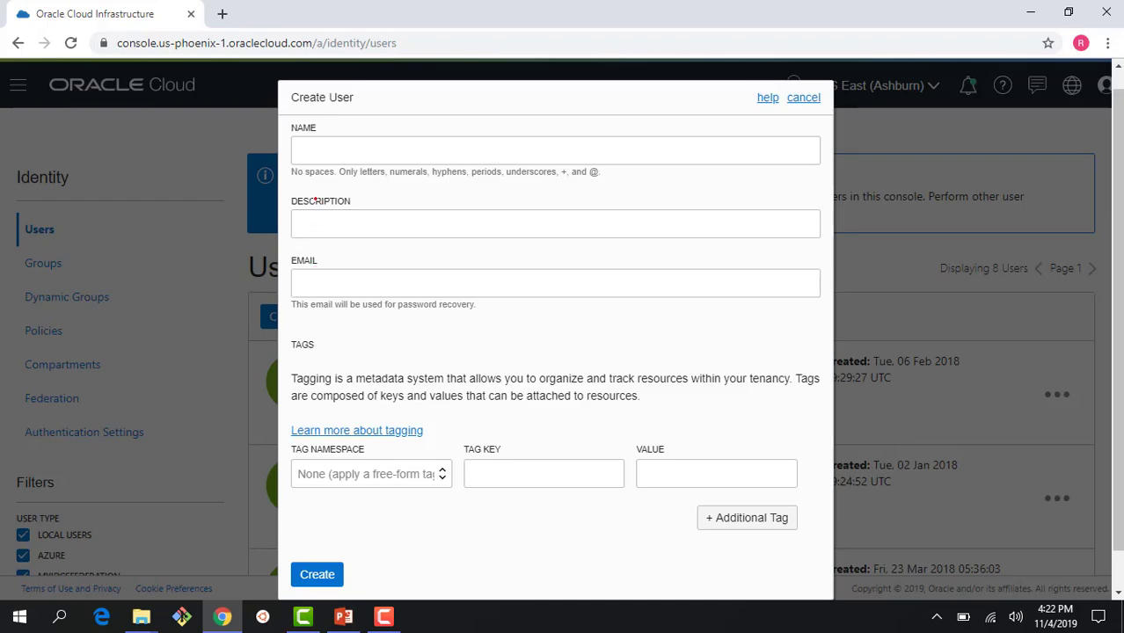
Step: Enter the new user's name Traininguser1 and description 'training user', restarting the form once
click(298, 151)
text(Training)
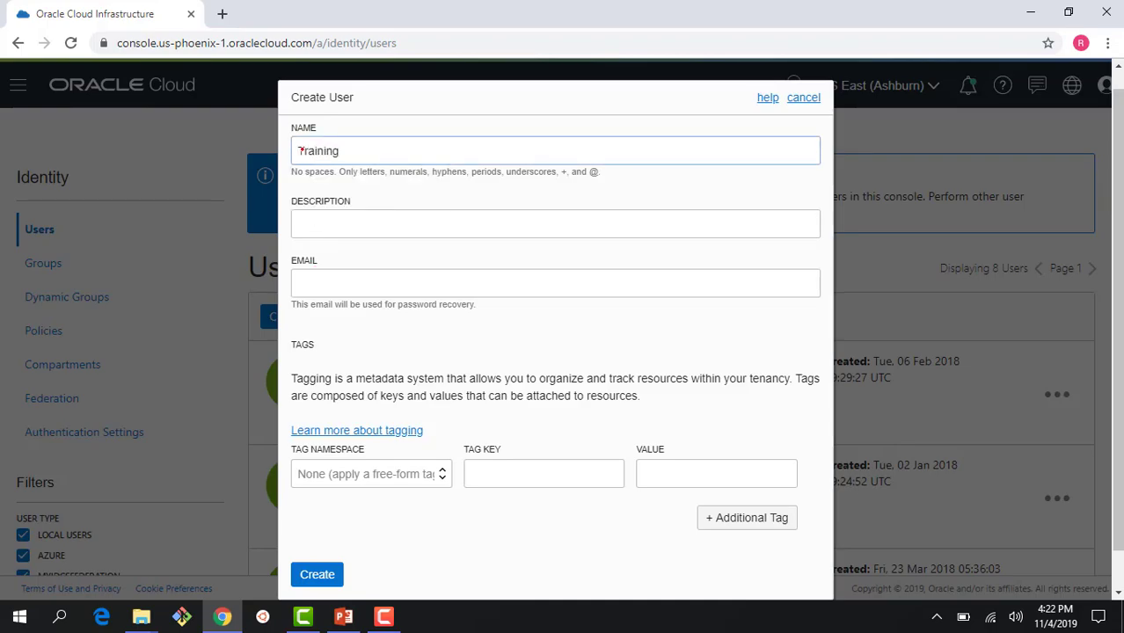
text(user1)
key(ctrl+a)
click(276, 142)
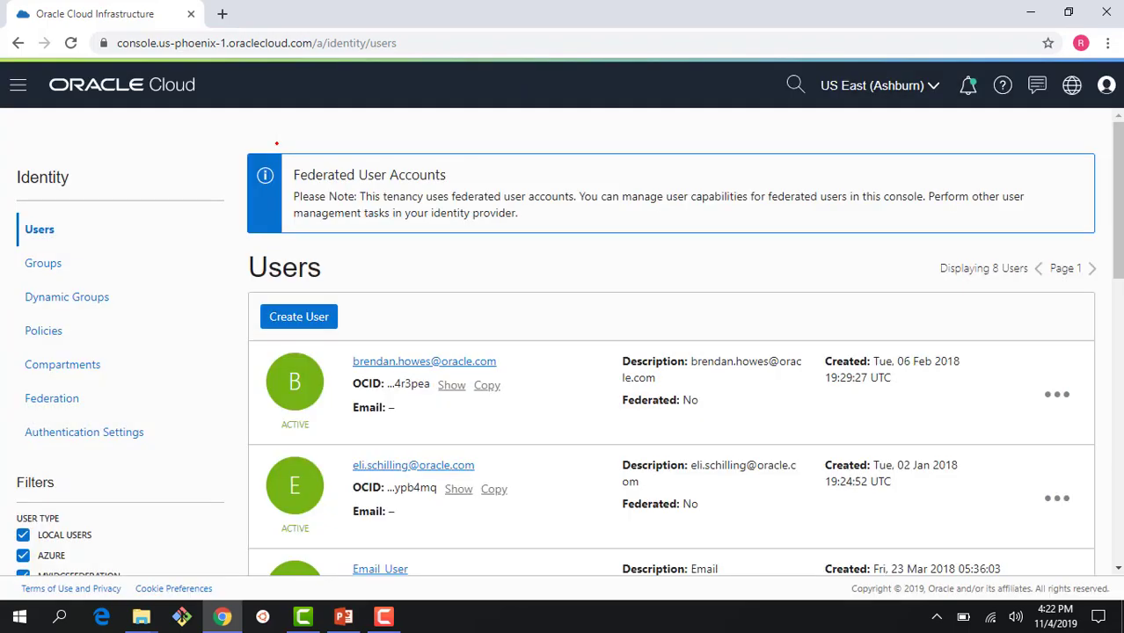
click(308, 318)
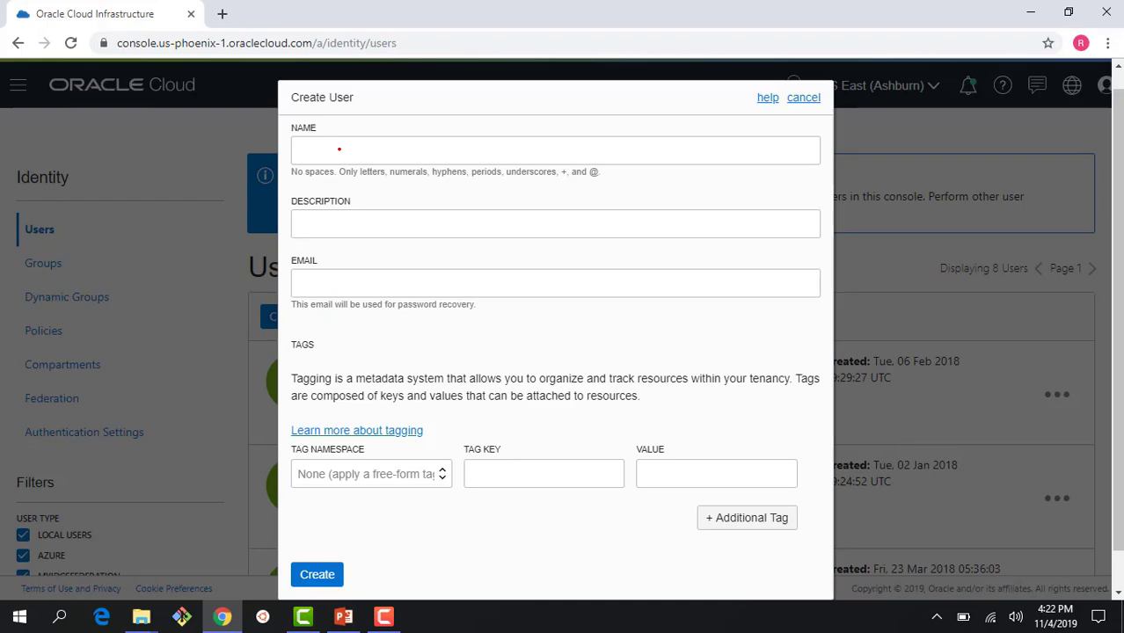
click(338, 149)
text(Train)
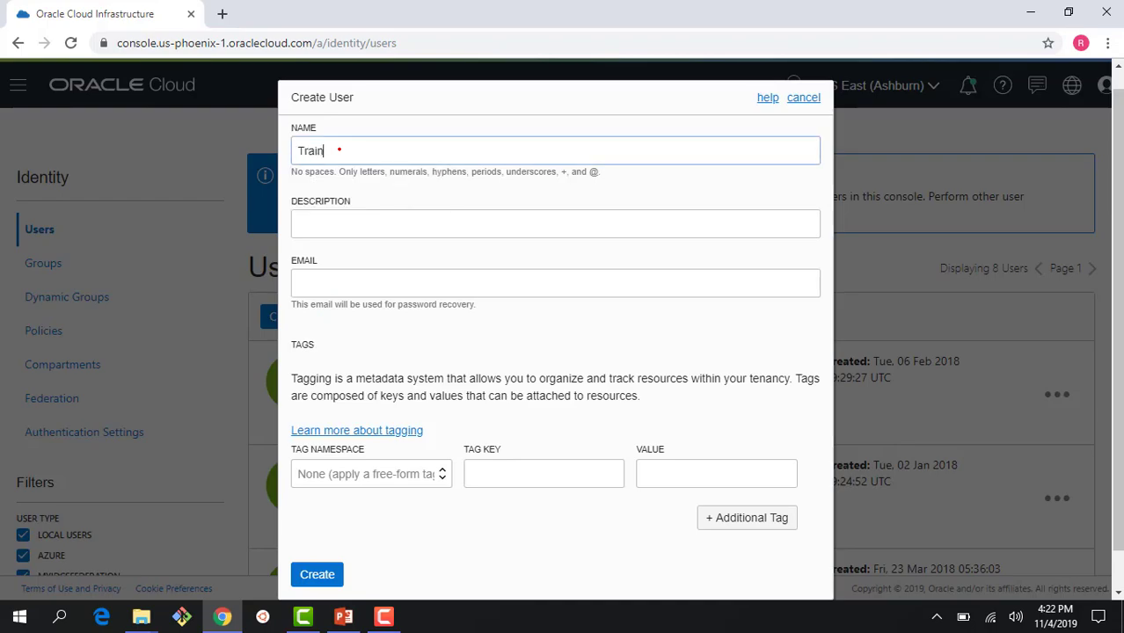
text(inguser1)
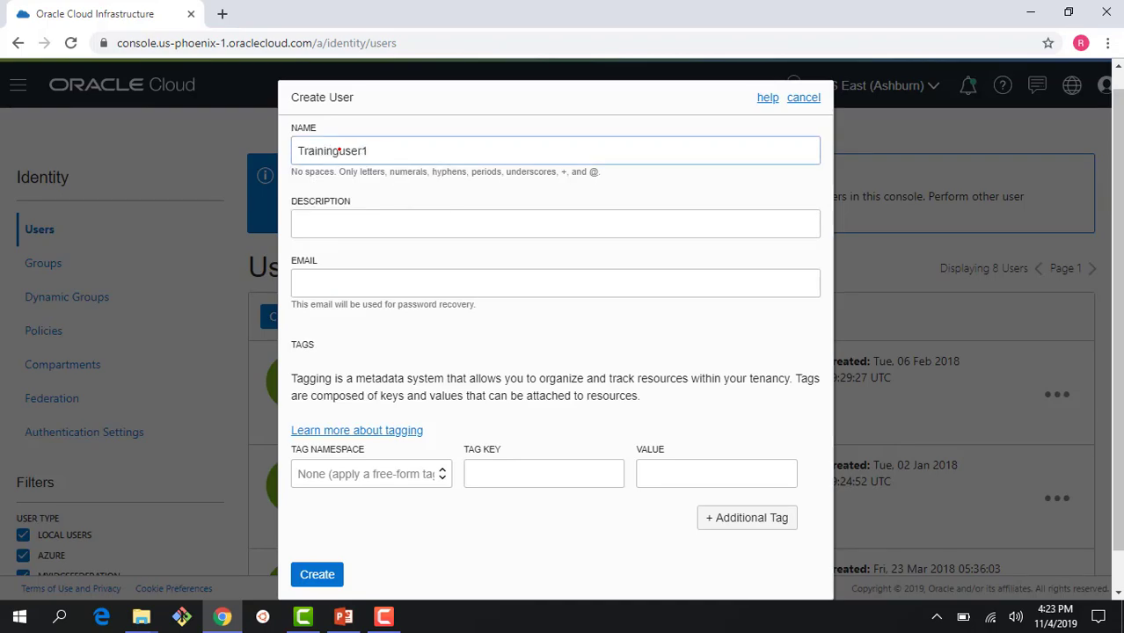
click(335, 219)
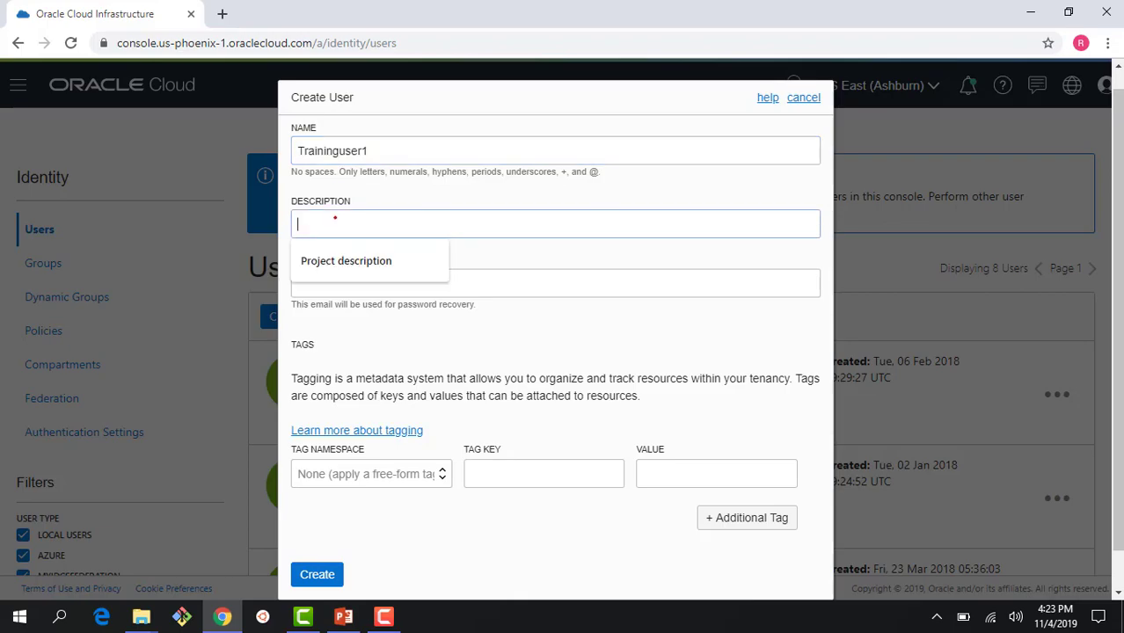
text(trainin)
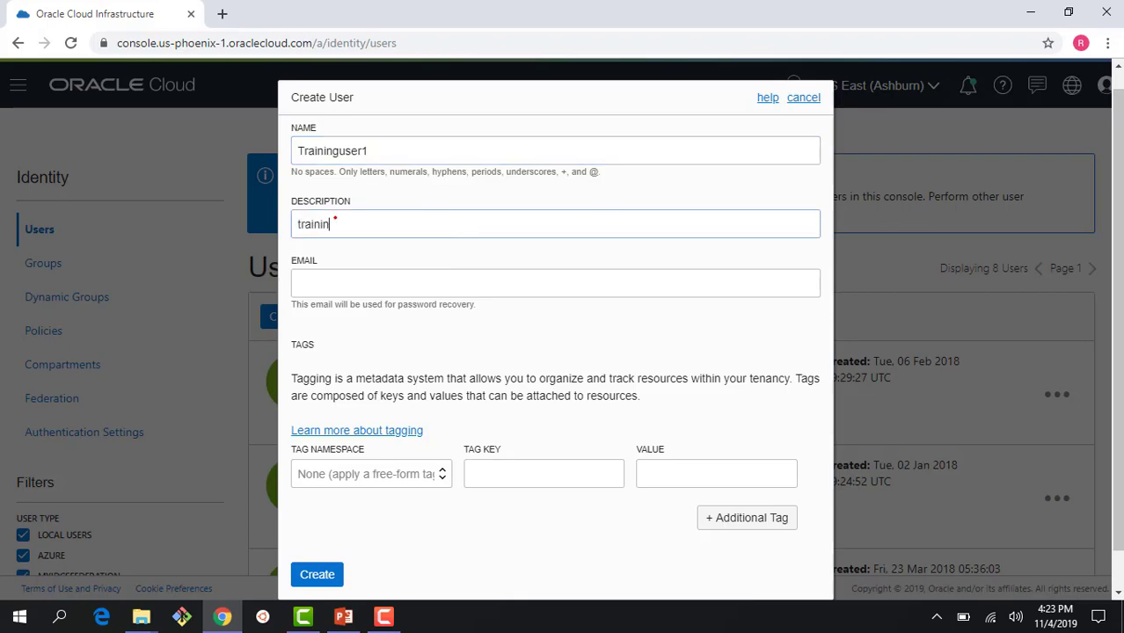
text(g user)
Step: Fill in the new user's e-mail address
click(350, 284)
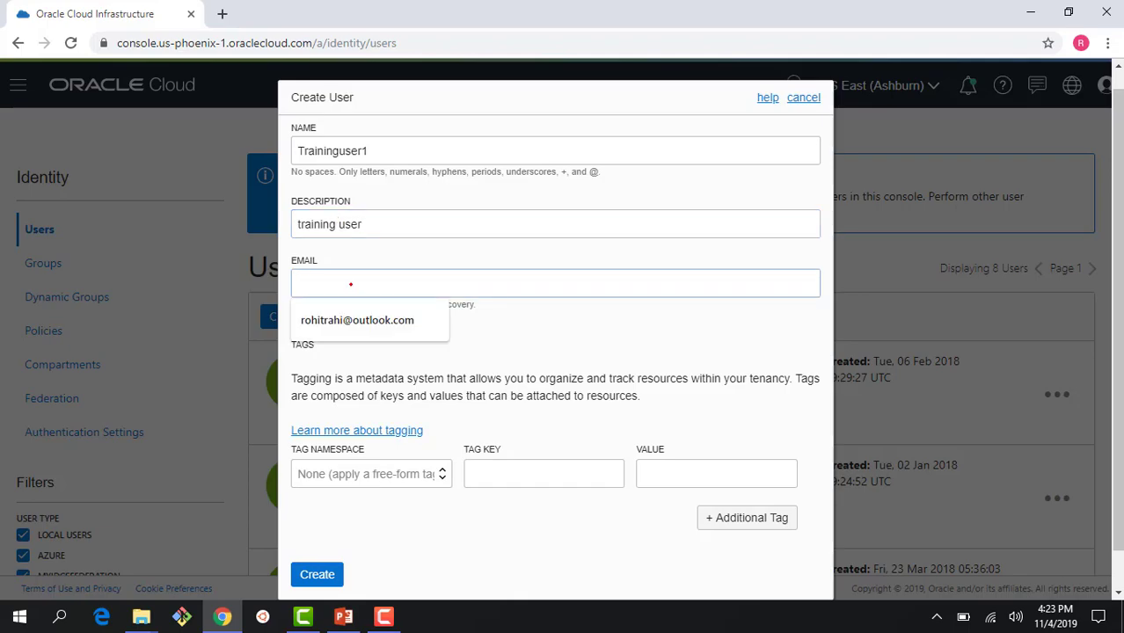
click(344, 320)
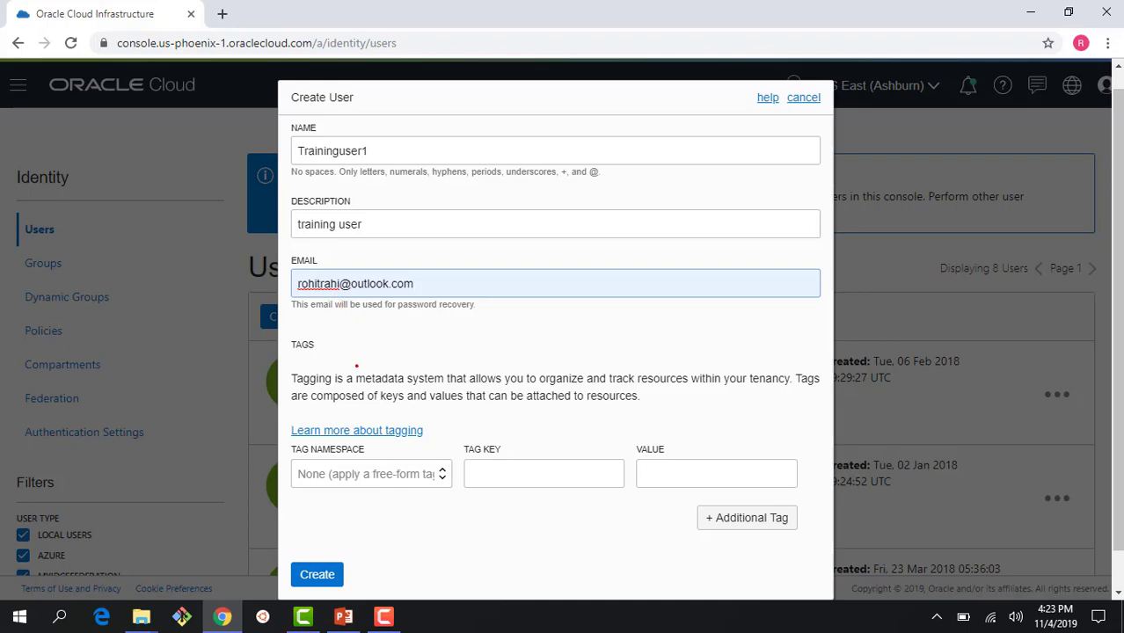
scroll(356, 366, down, 1)
drag(319, 243, 432, 234)
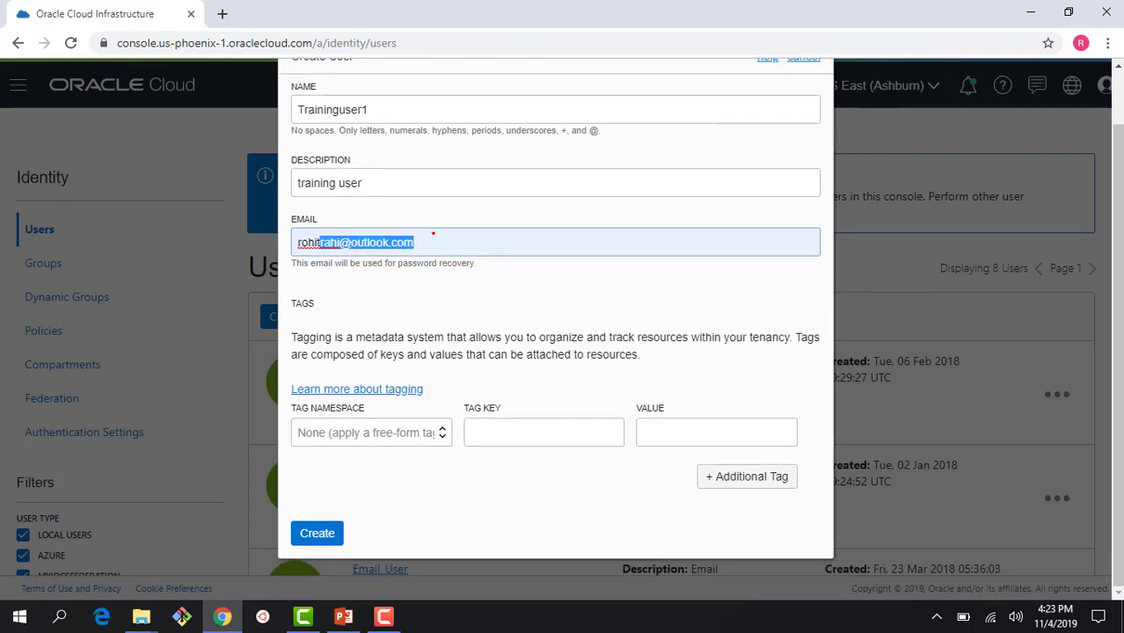
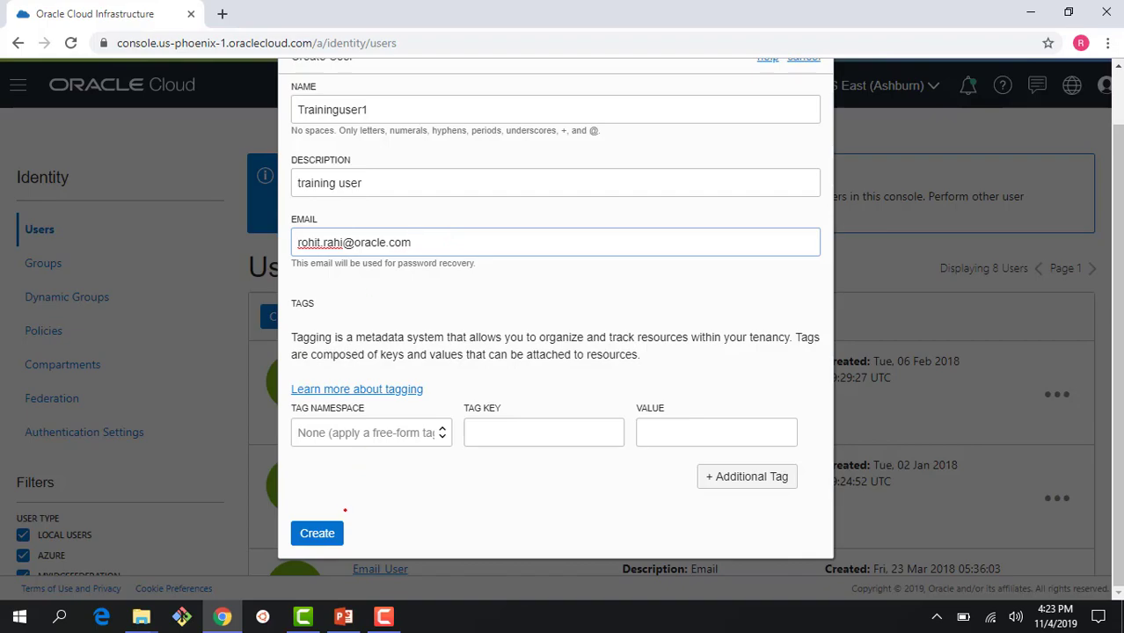
Step: Create Traininguser1 and open its user details page
click(318, 532)
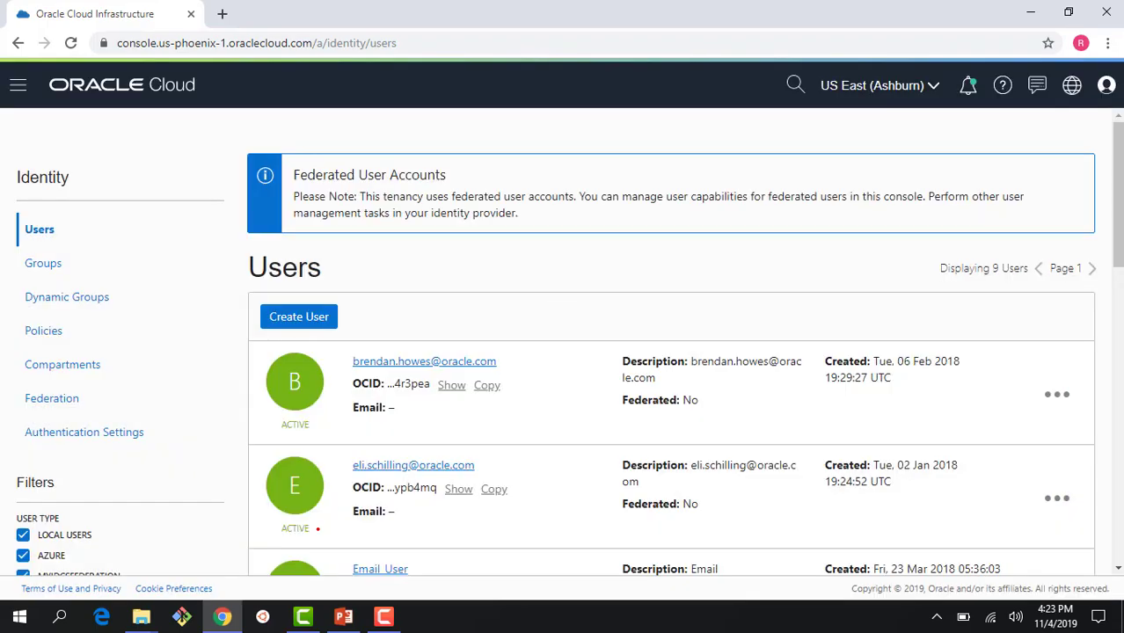
scroll(470, 380, down, 5)
scroll(470, 380, down, 3)
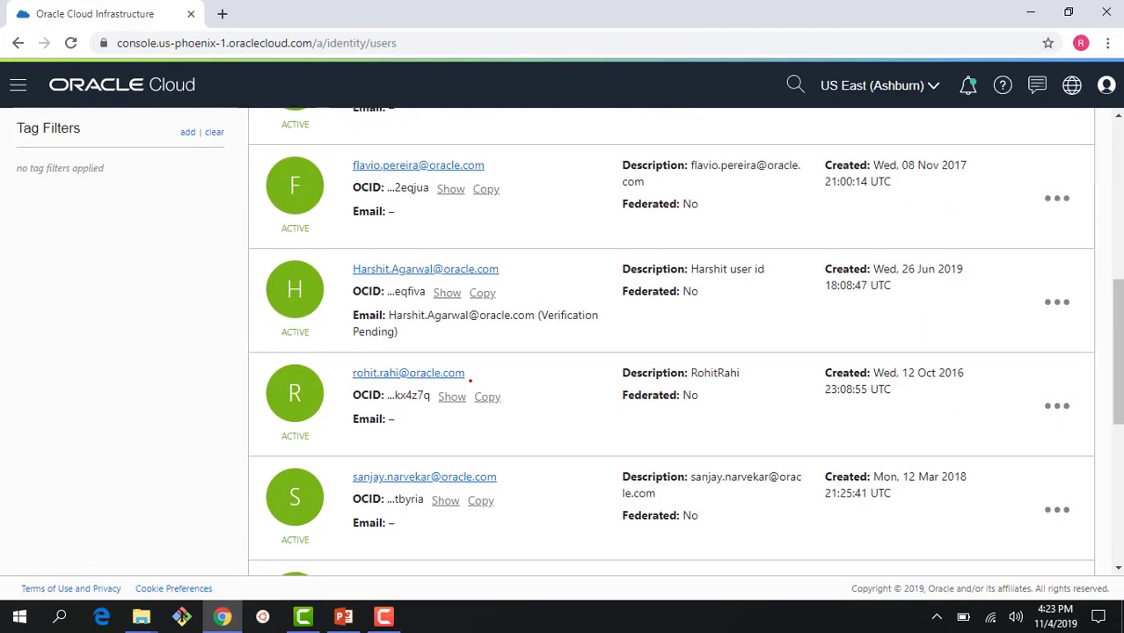
click(388, 452)
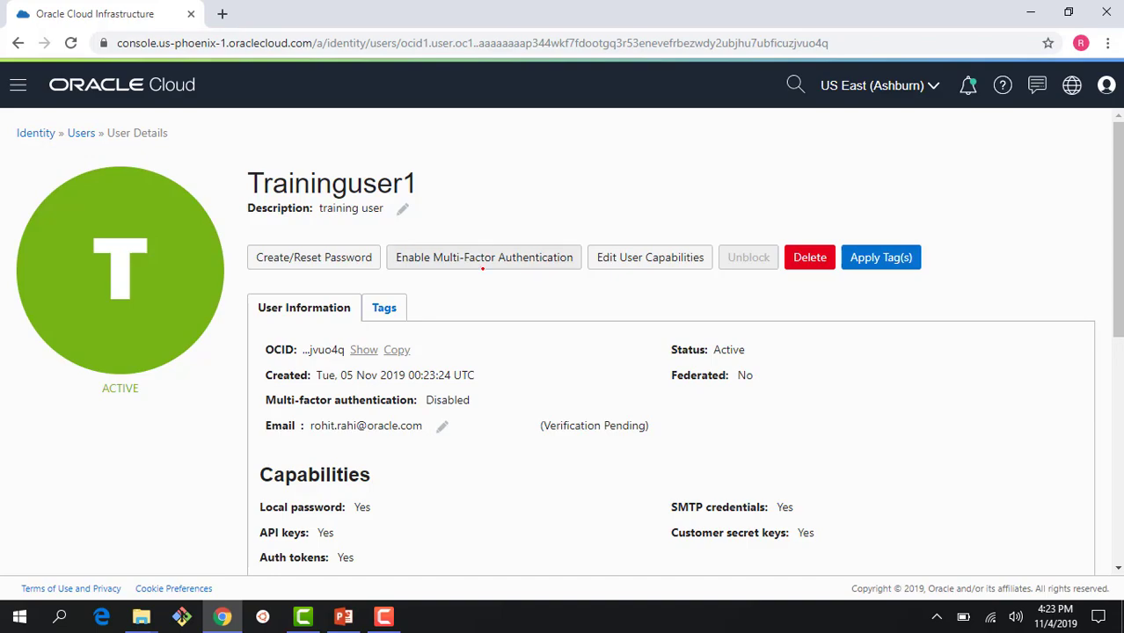
scroll(427, 384, down, 4)
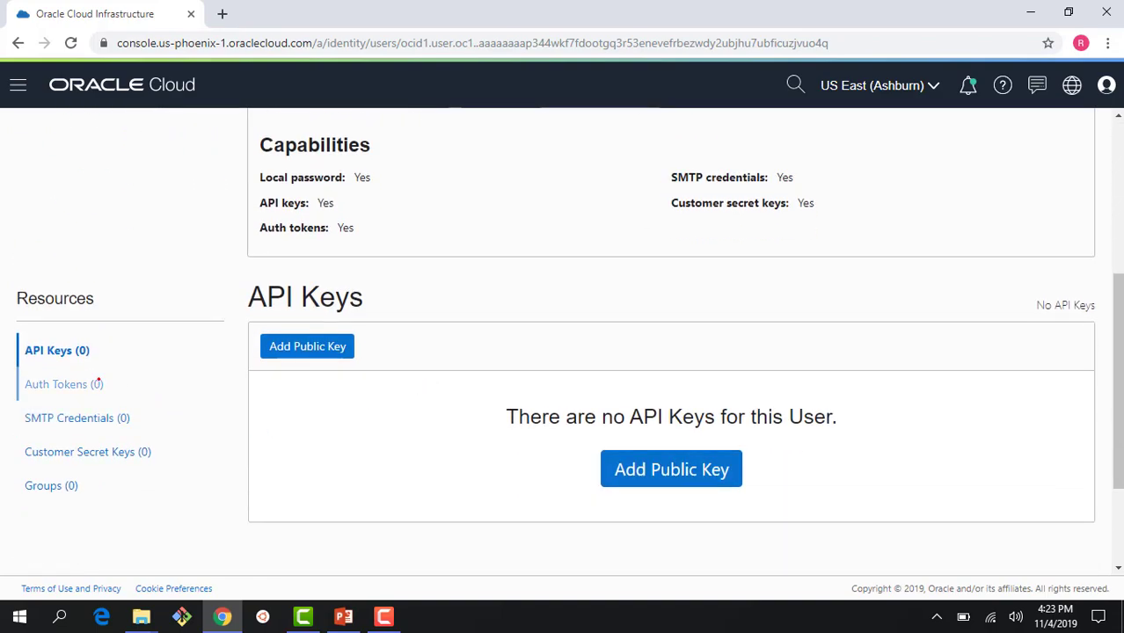
Step: Generate an auth token described 'ADW' for Traininguser1 and close the token dialog
click(77, 387)
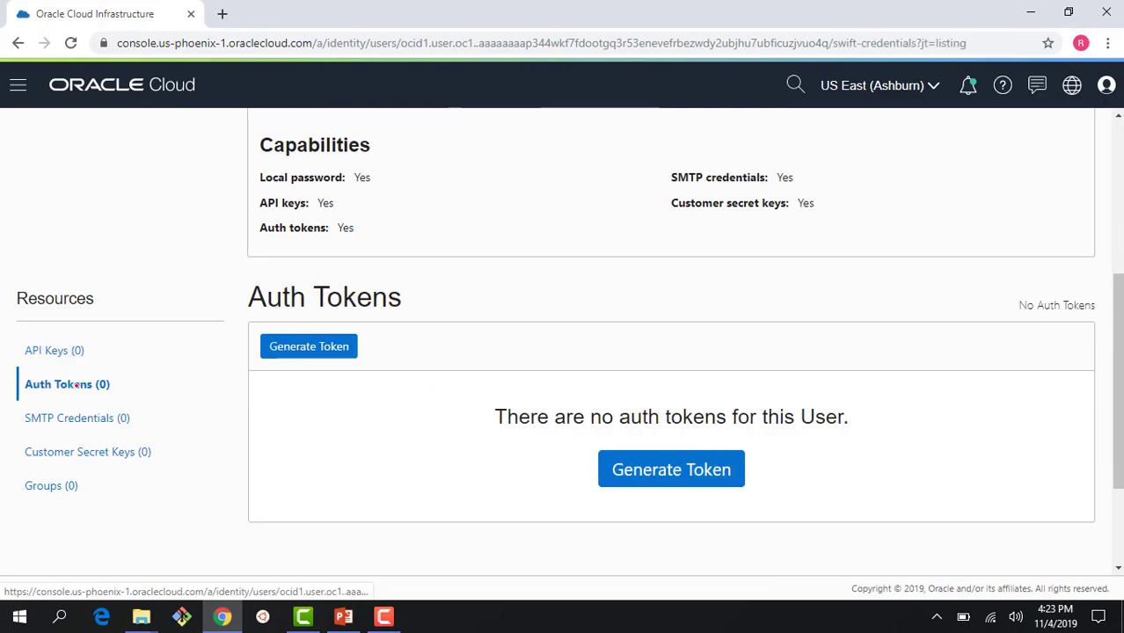
click(304, 348)
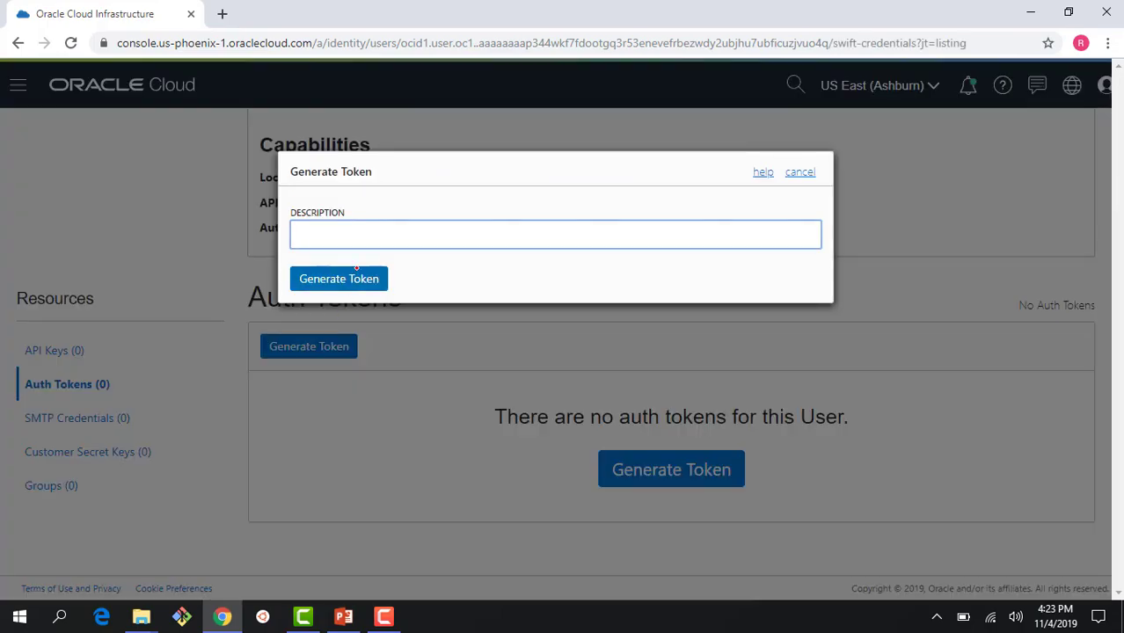
text(ADW)
click(343, 278)
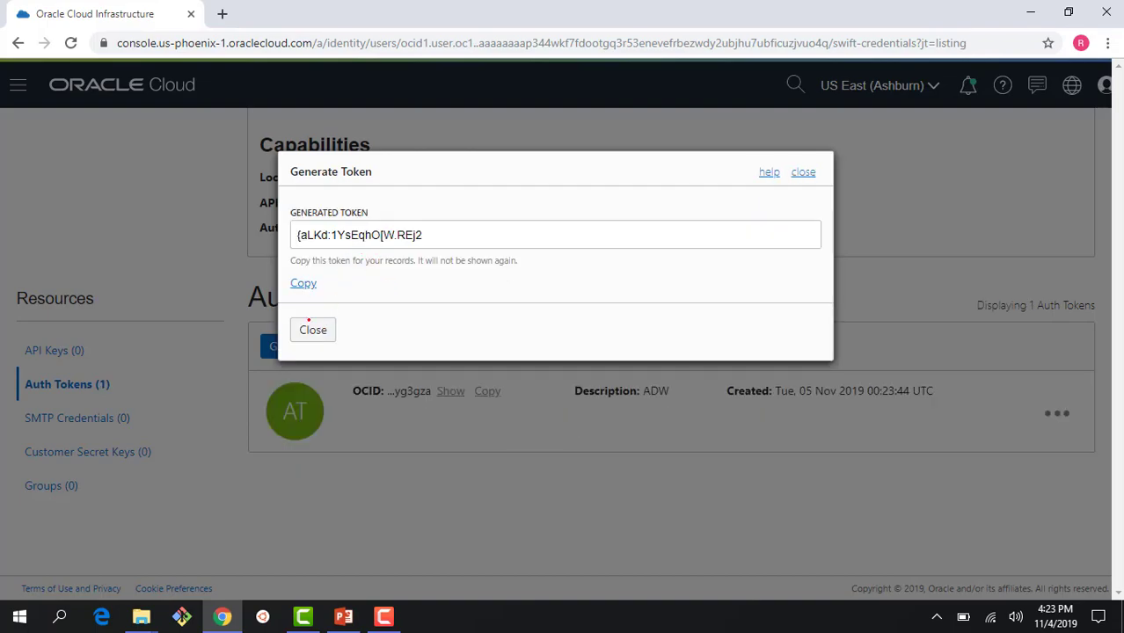
click(310, 323)
scroll(108, 429, up, 1)
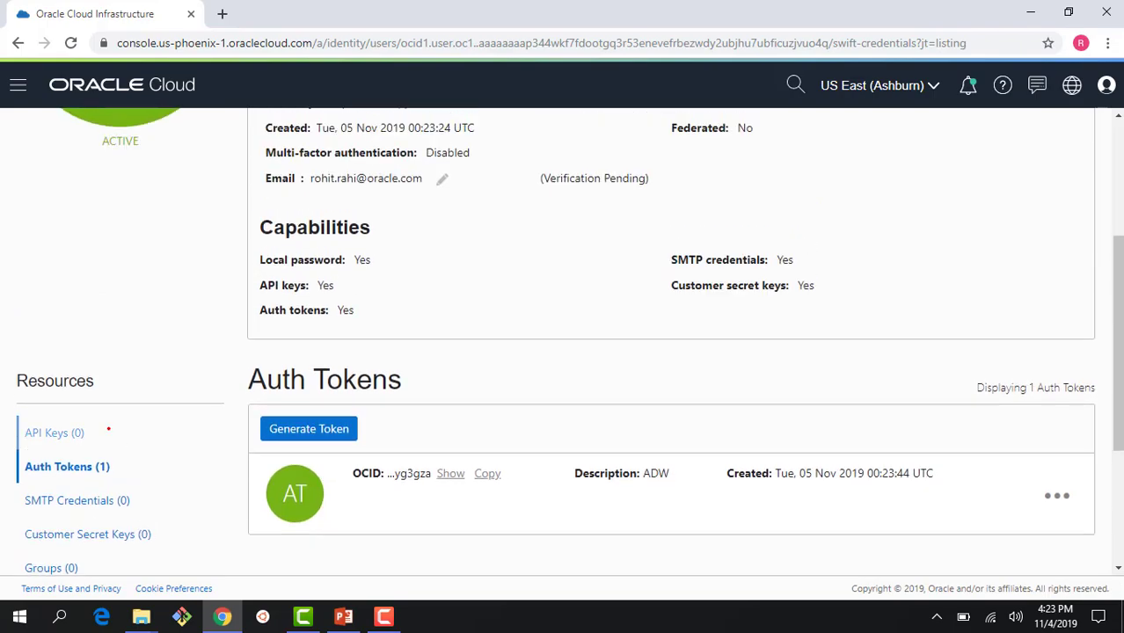
scroll(77, 433, up, 3)
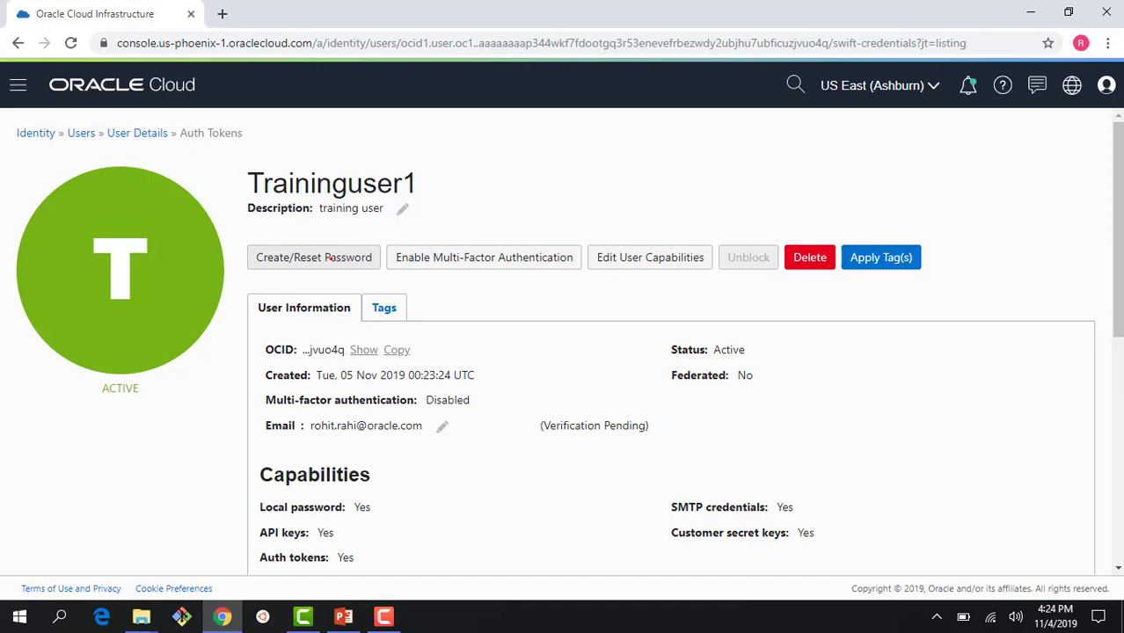
Step: Generate and copy a one-time console password for Traininguser1, then return to Users
click(327, 258)
click(344, 241)
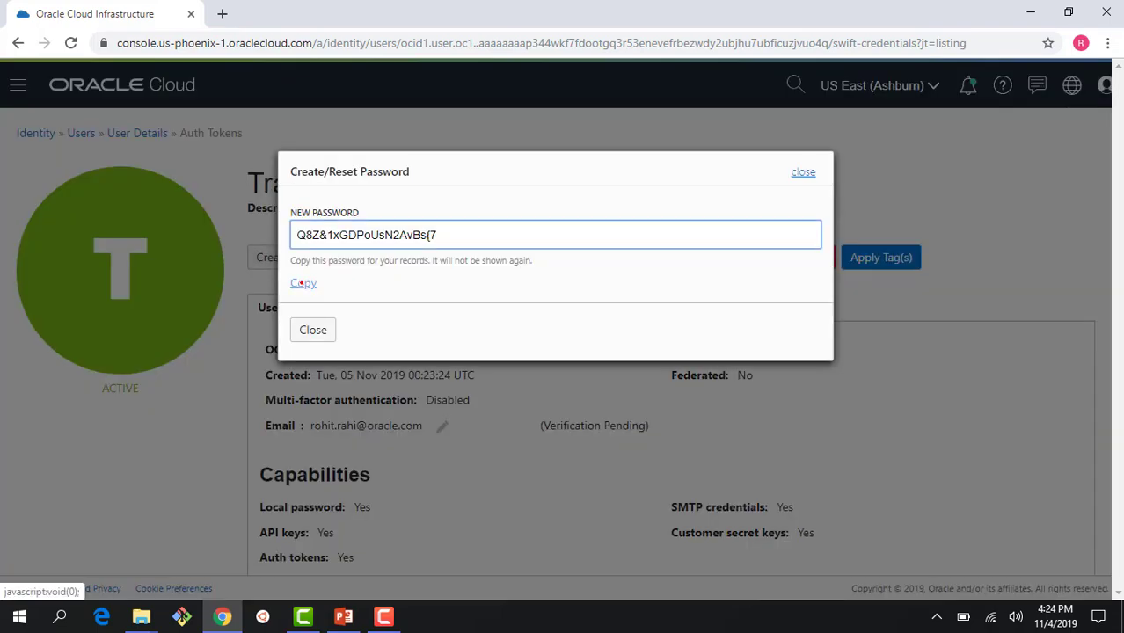
click(301, 284)
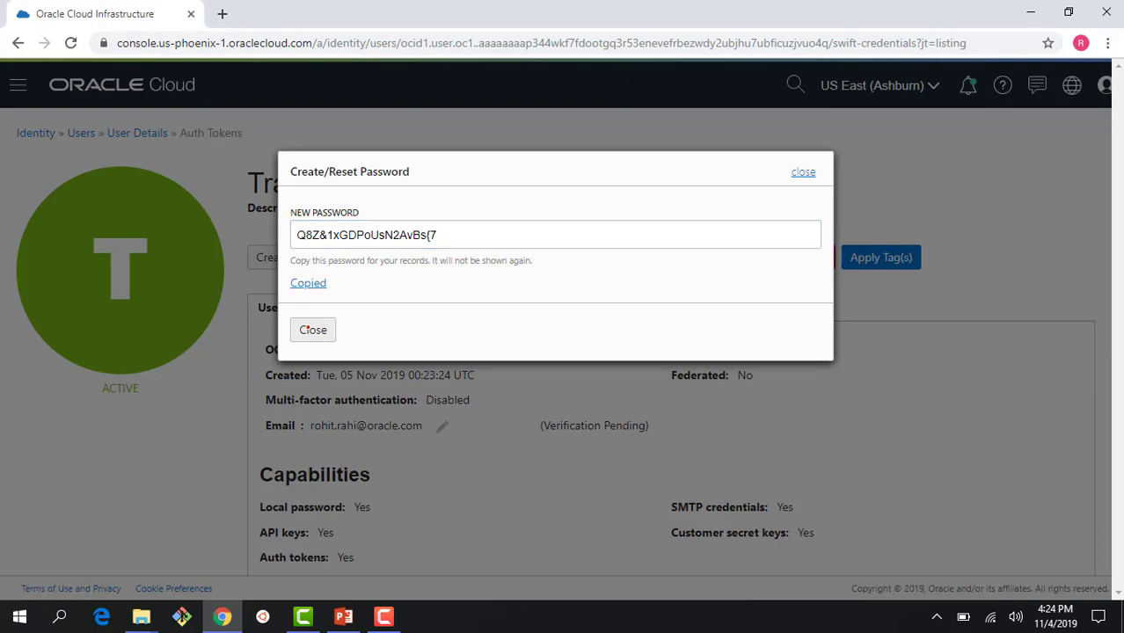
click(312, 329)
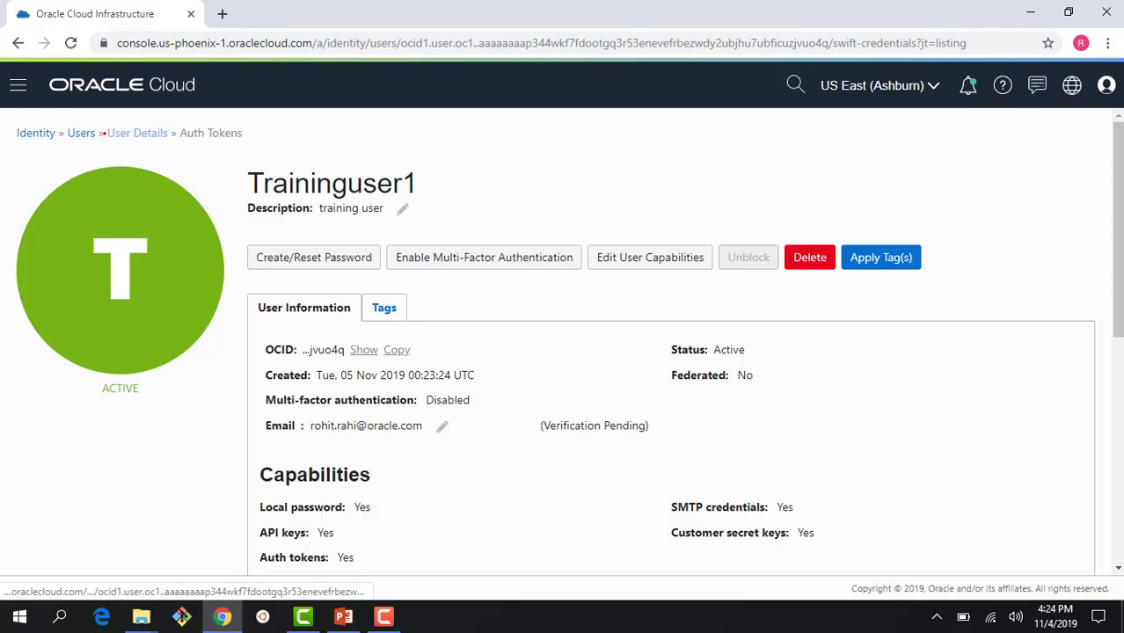
click(65, 133)
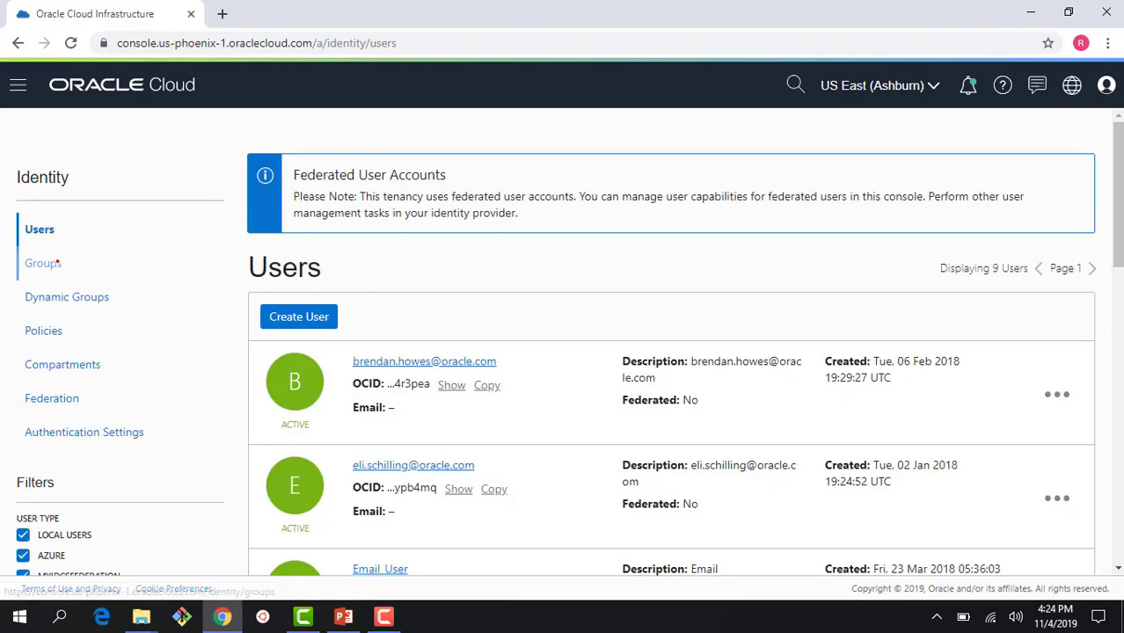
Step: Fill in a new group named TrainingGroup with description 'group for training users'
click(49, 263)
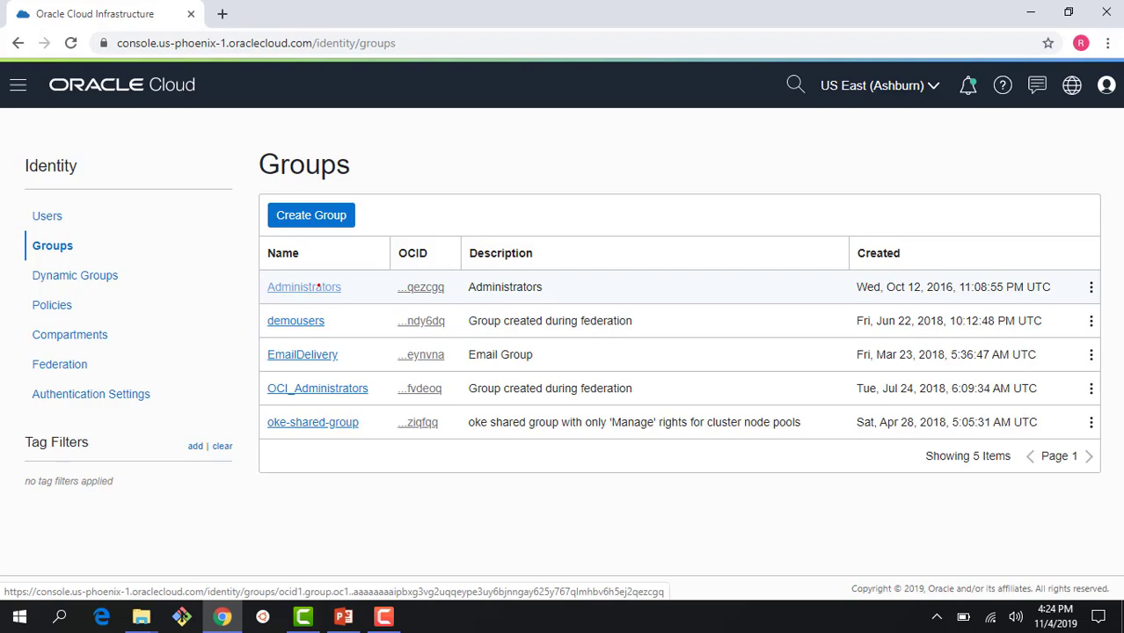
click(315, 215)
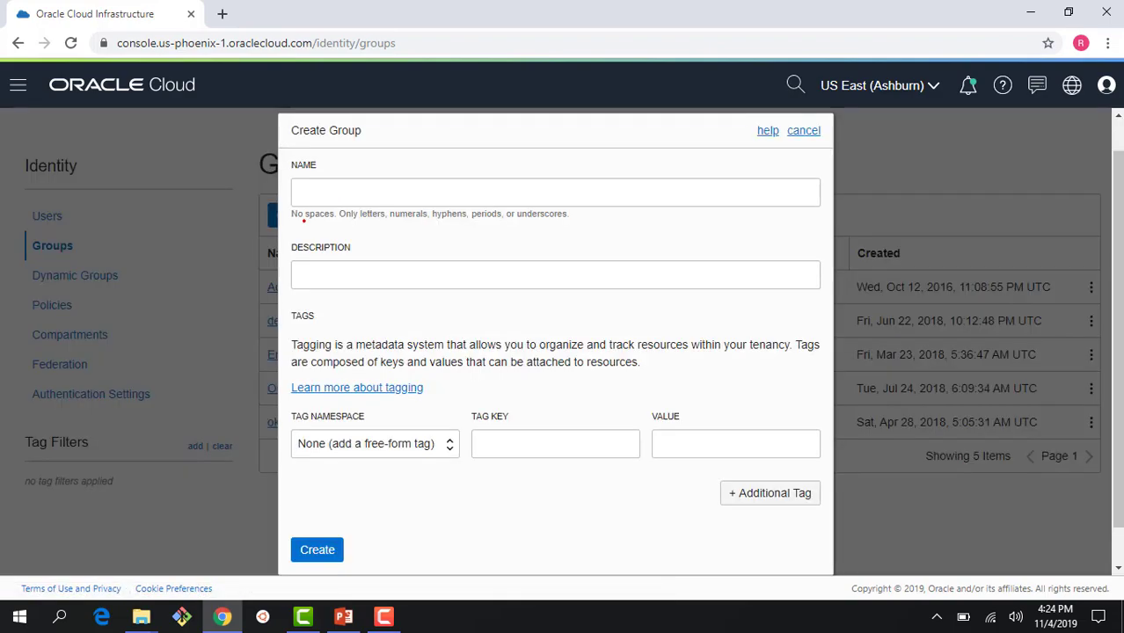
text(Trai)
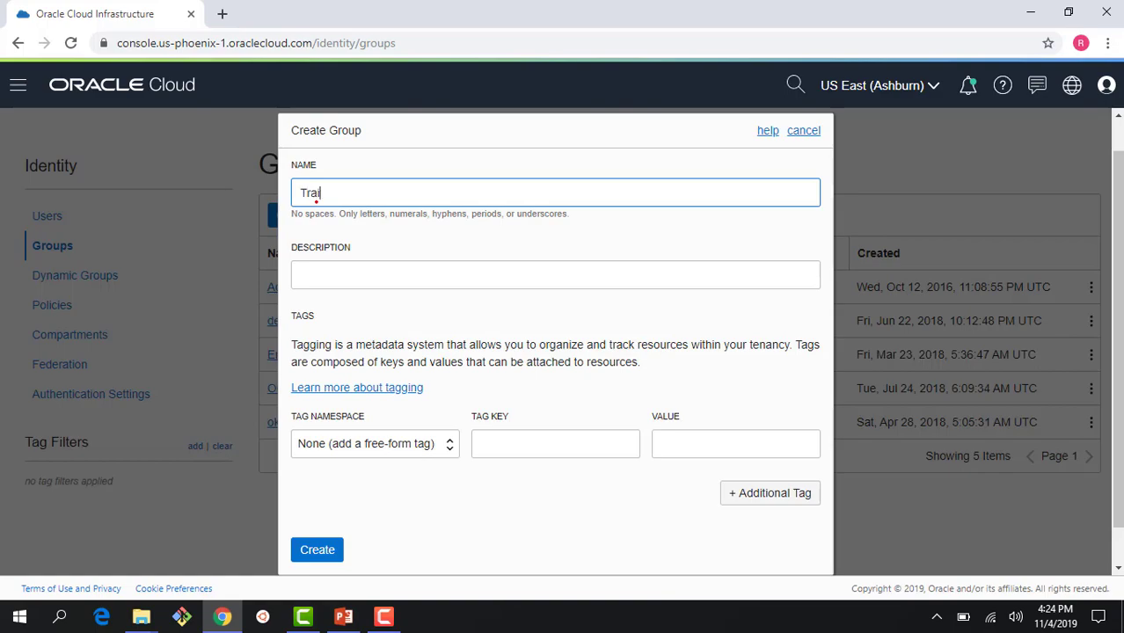
text(ningGroup)
click(323, 281)
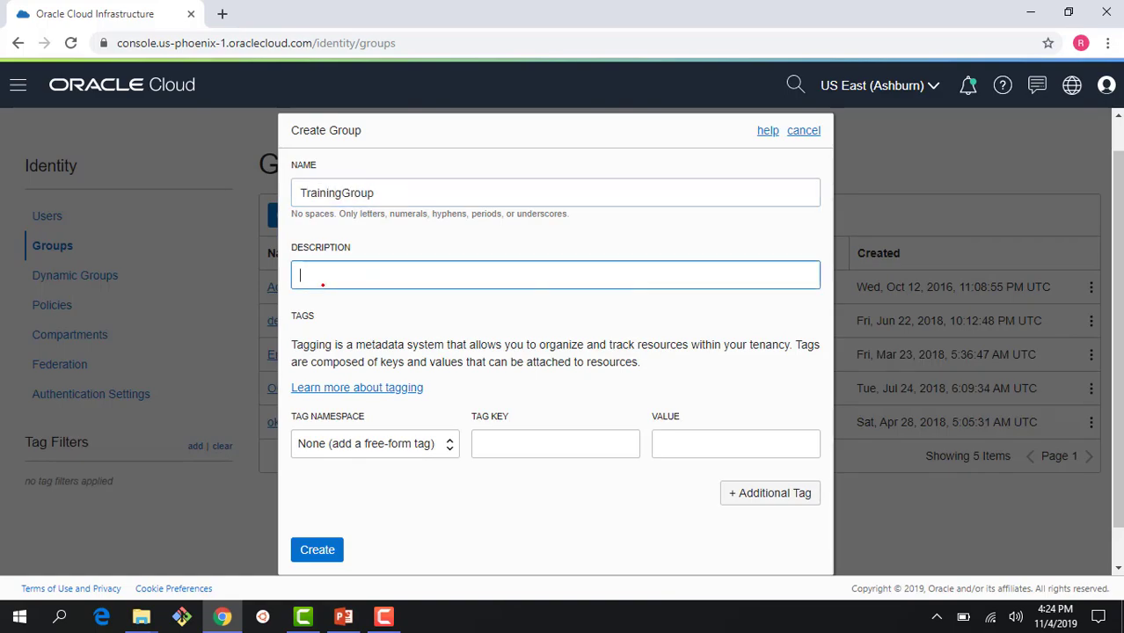
text(groupfo)
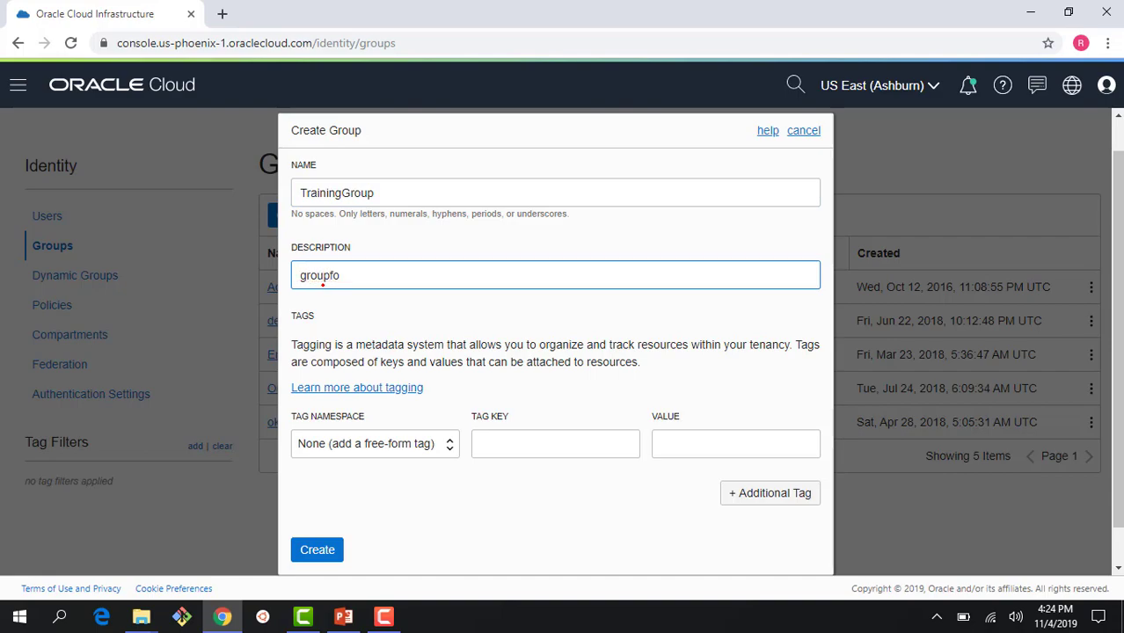
key(BackSpace)
key(BackSpace)
text(for training user)
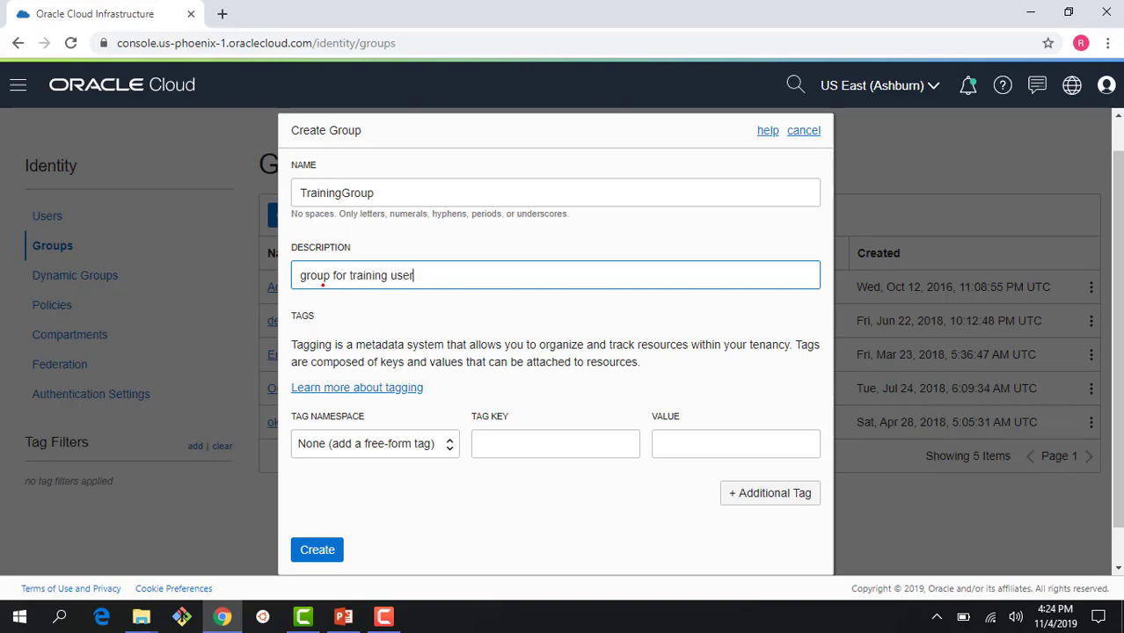
text(s)
Step: Create the TrainingGroup group and open its details page
click(313, 549)
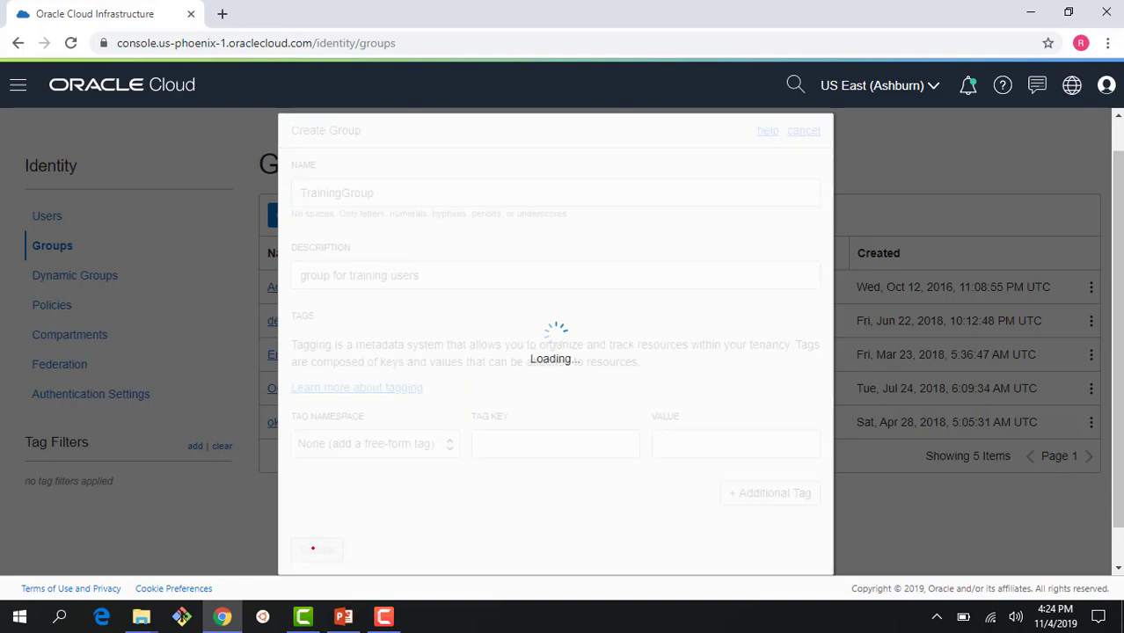
click(304, 456)
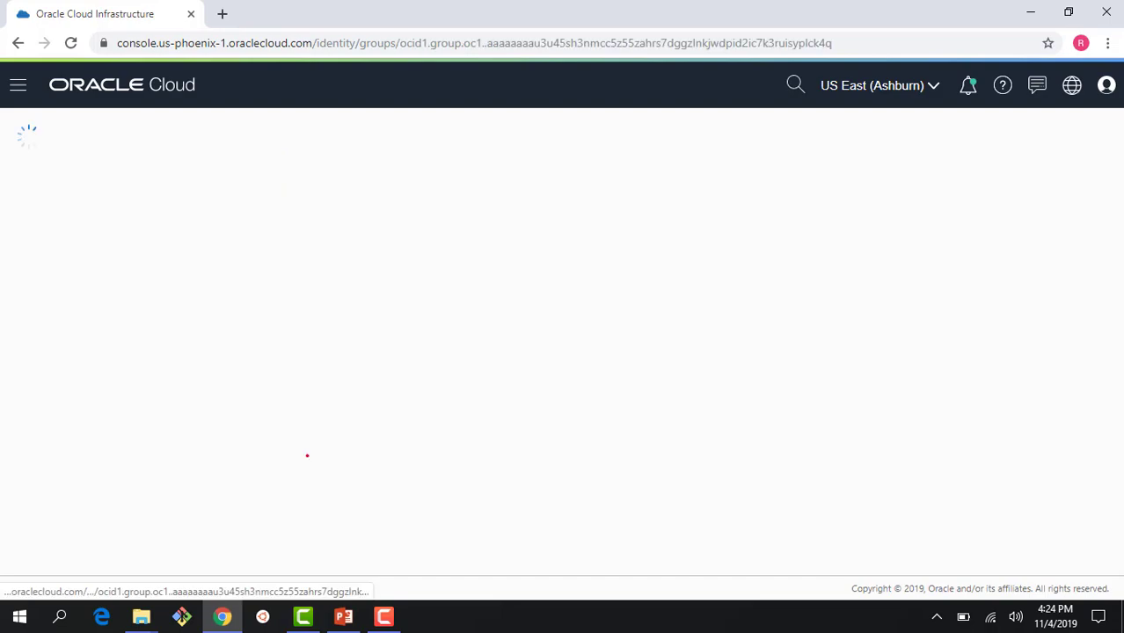
scroll(307, 454, down, 1)
Step: Add Traininguser1 as TrainingGroup's member, then open a new browser tab
click(333, 440)
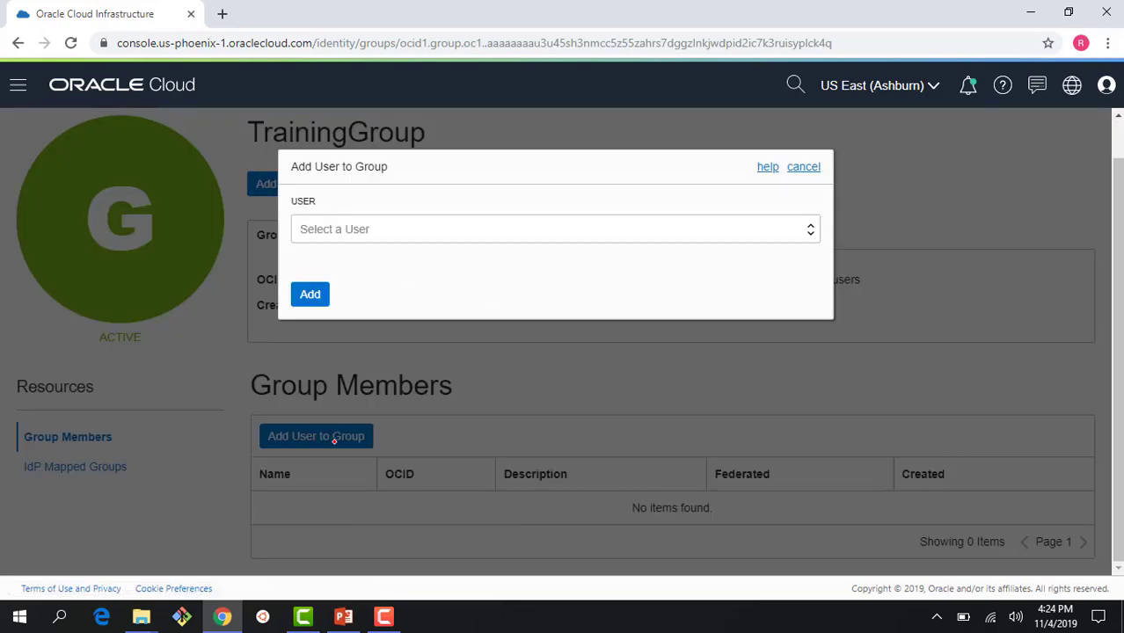
click(386, 229)
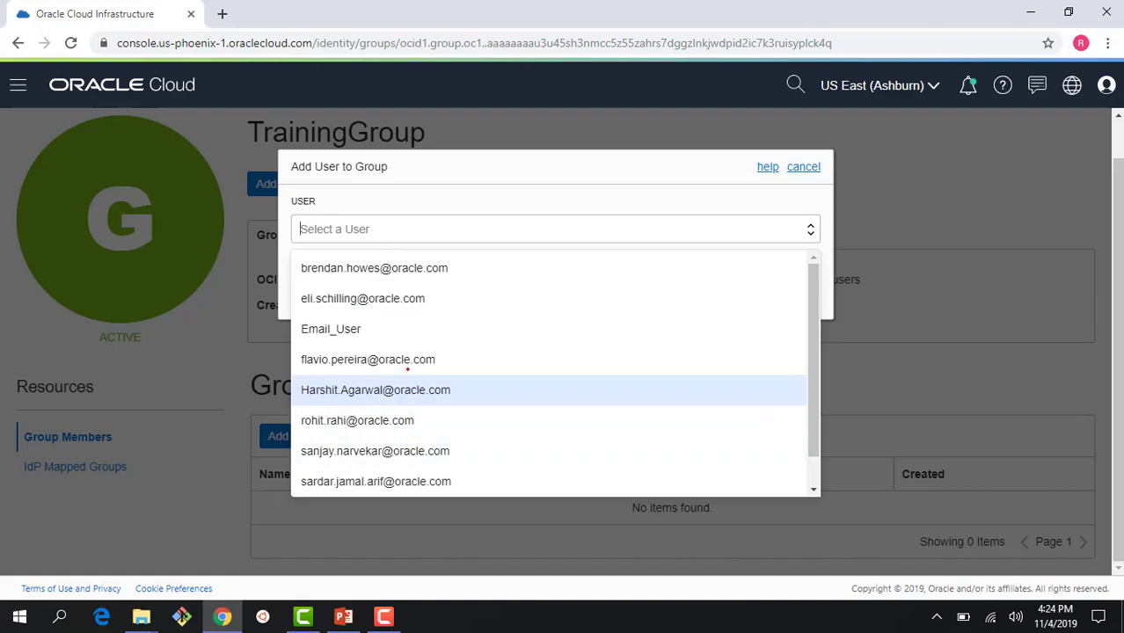
scroll(792, 357, down, 1)
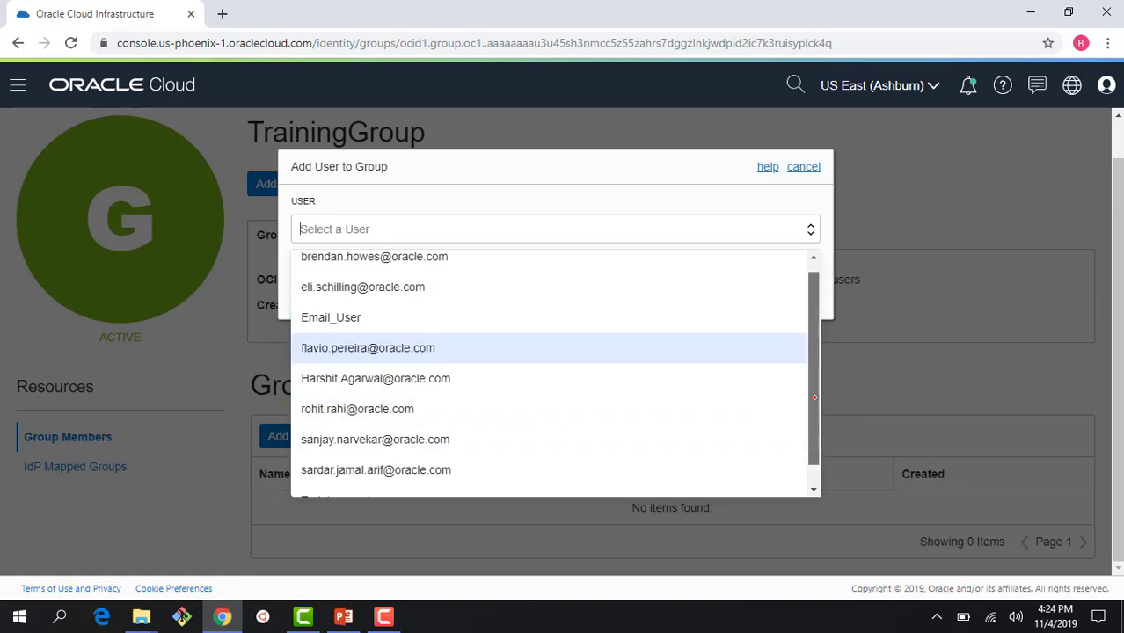
click(708, 466)
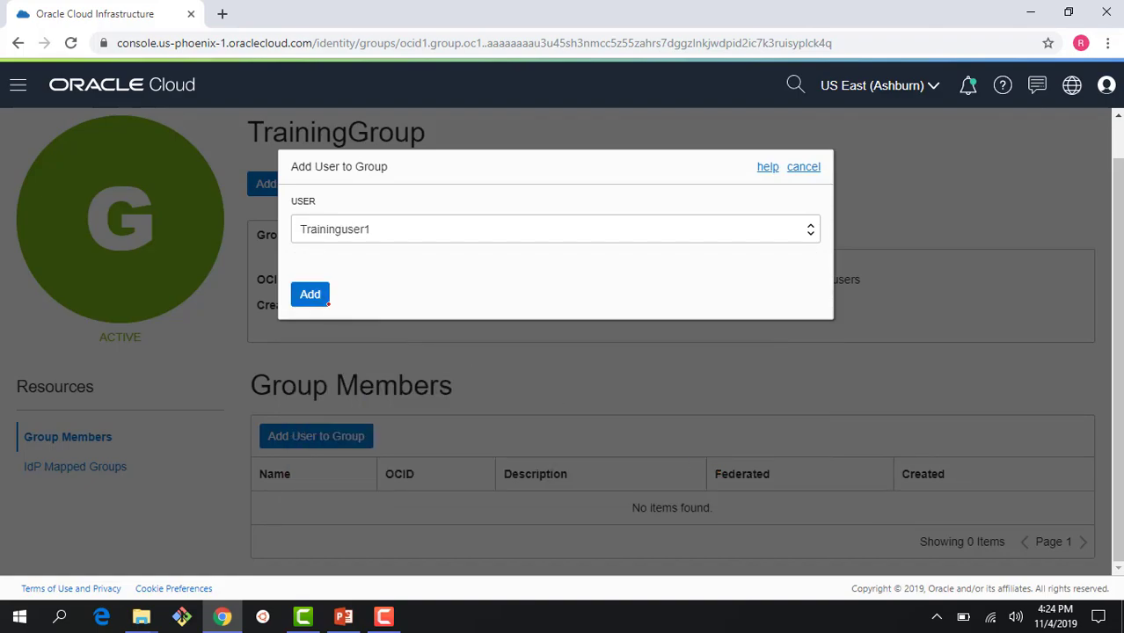
click(326, 301)
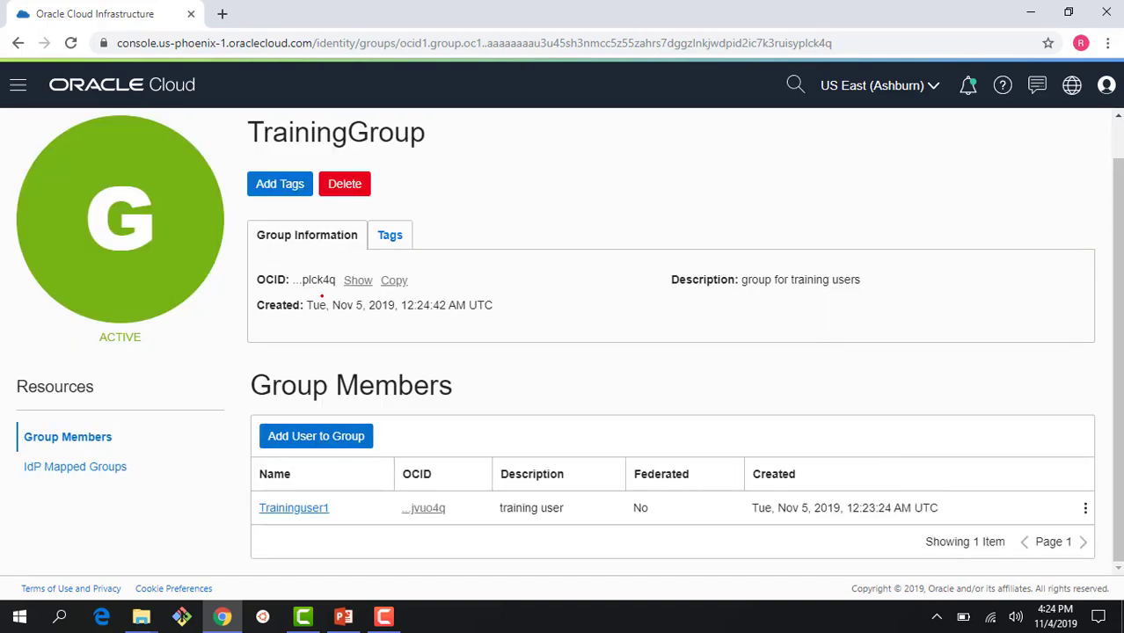
click(223, 13)
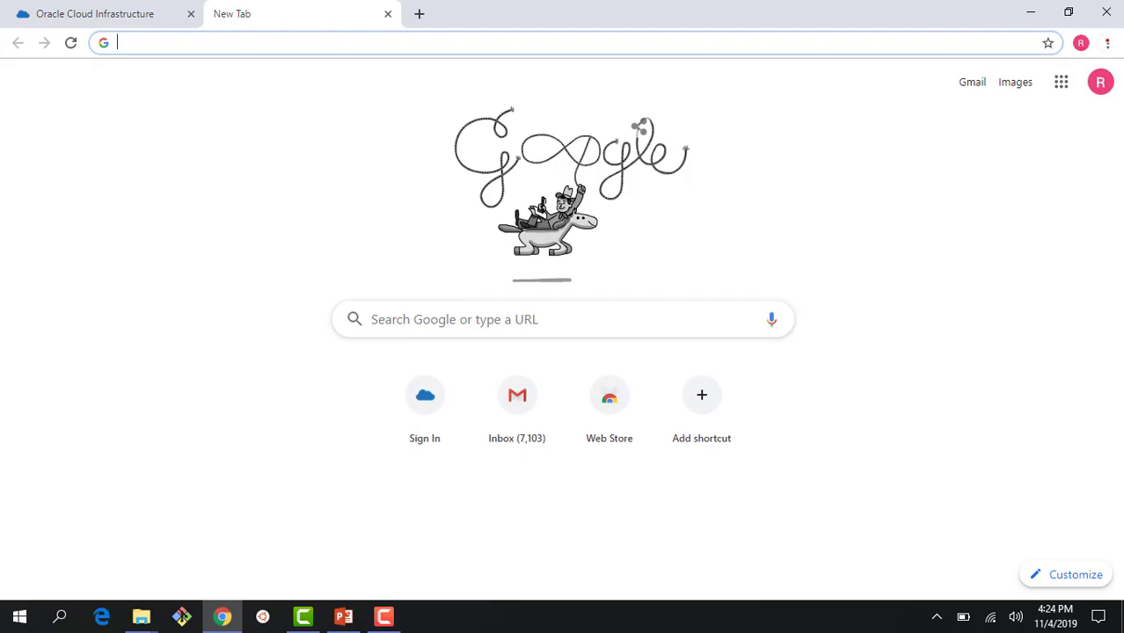
Step: Open a Chrome incognito window and load the Oracle Cloud console sign-in page
click(1107, 42)
click(1062, 106)
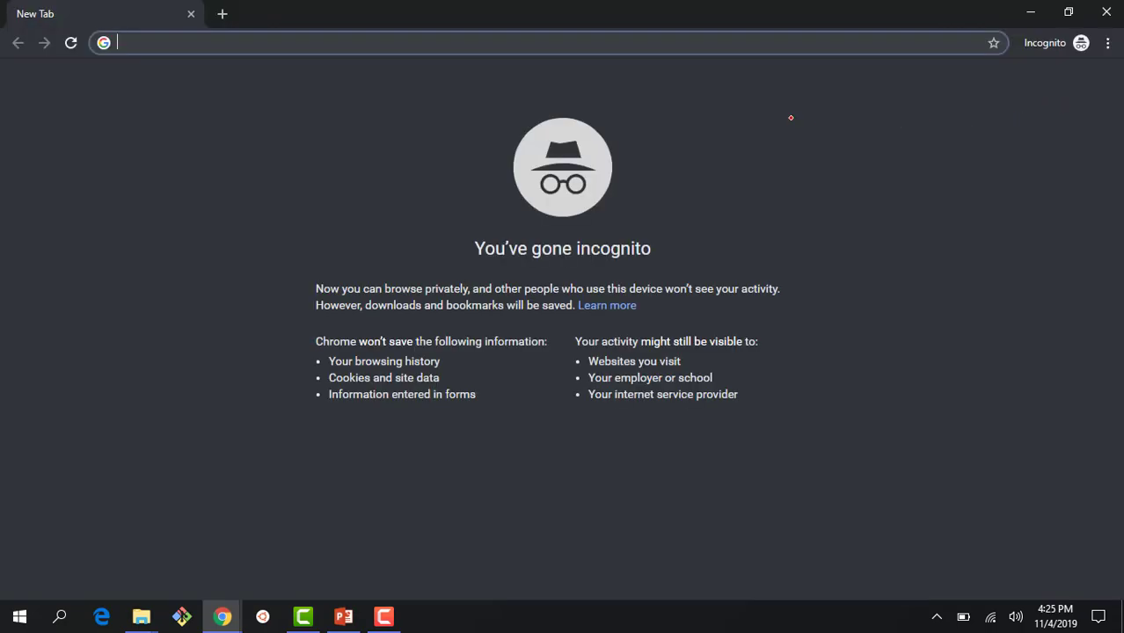
text(console)
key(Return)
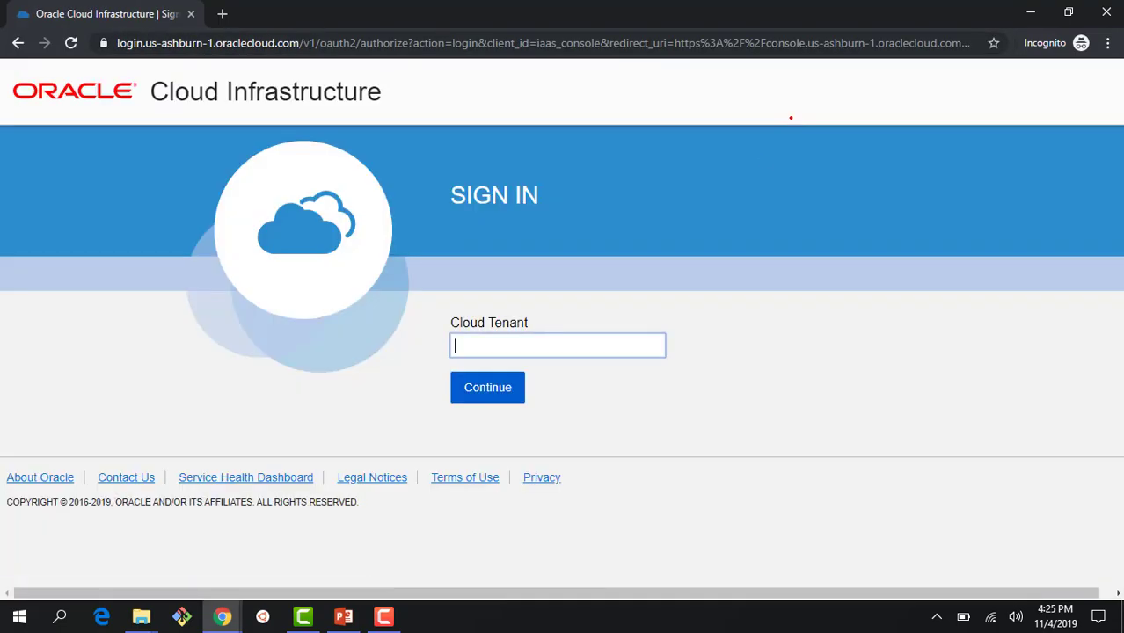
Step: Enter and submit the cloud tenant name on the sign-in page
text(intoraclerohit)
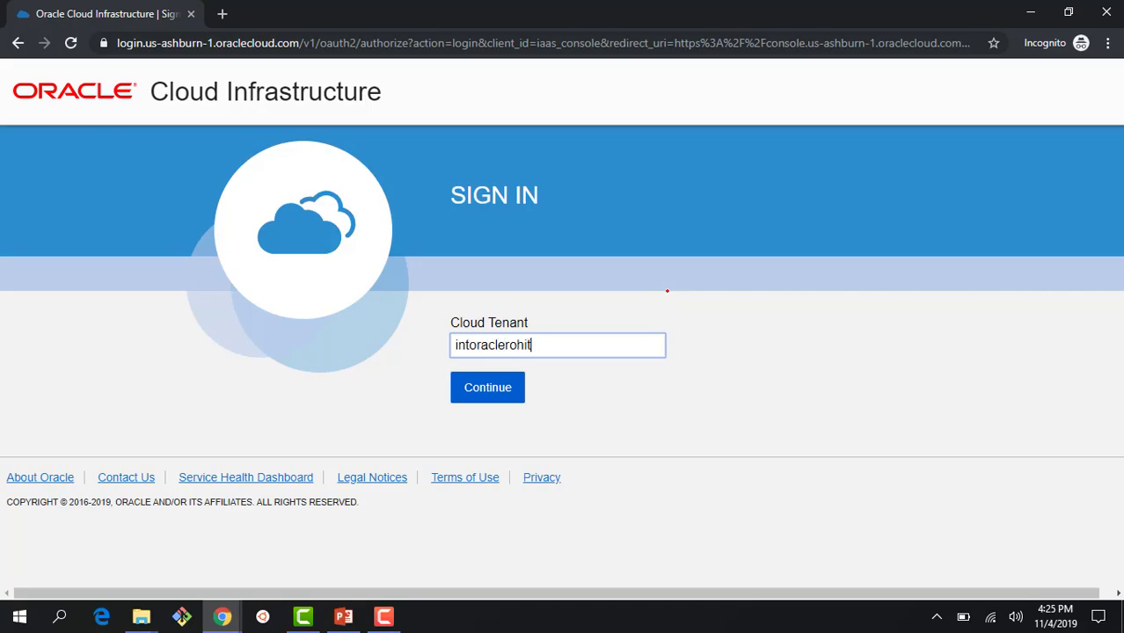
click(497, 385)
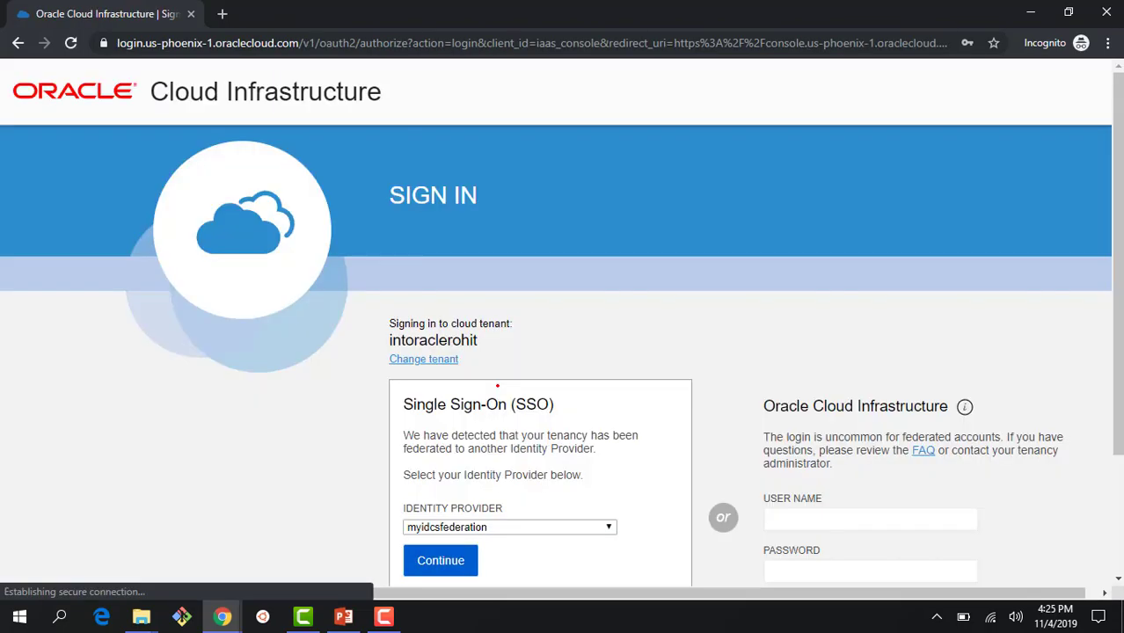
scroll(497, 385, down, 2)
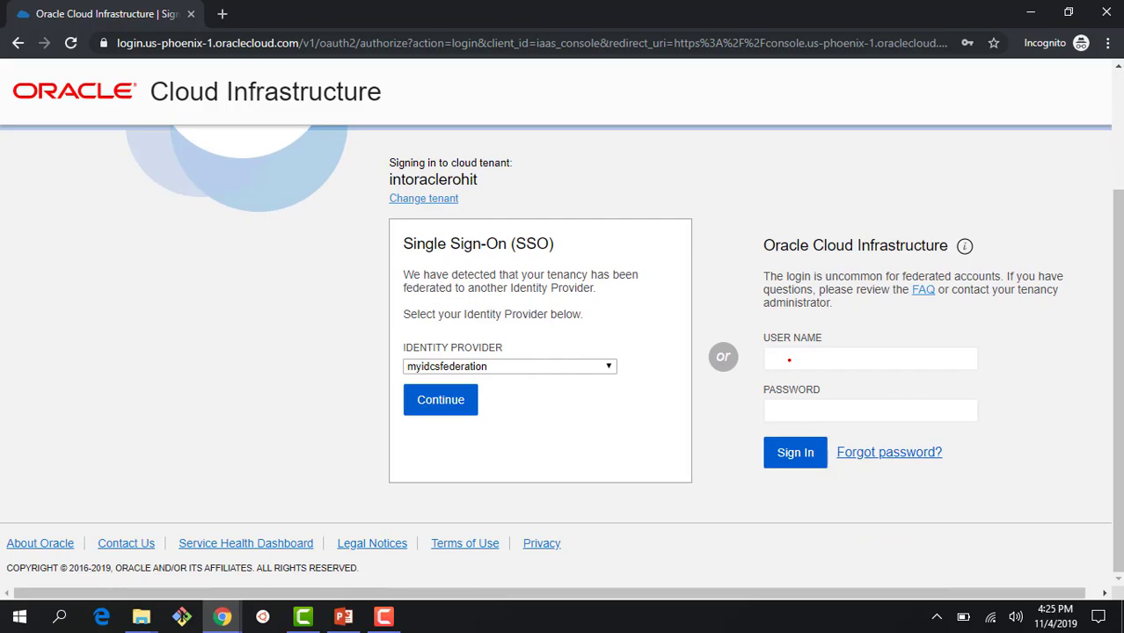
Step: Sign in as Traininguser1 using the pasted one-time password
click(789, 360)
text(Tra)
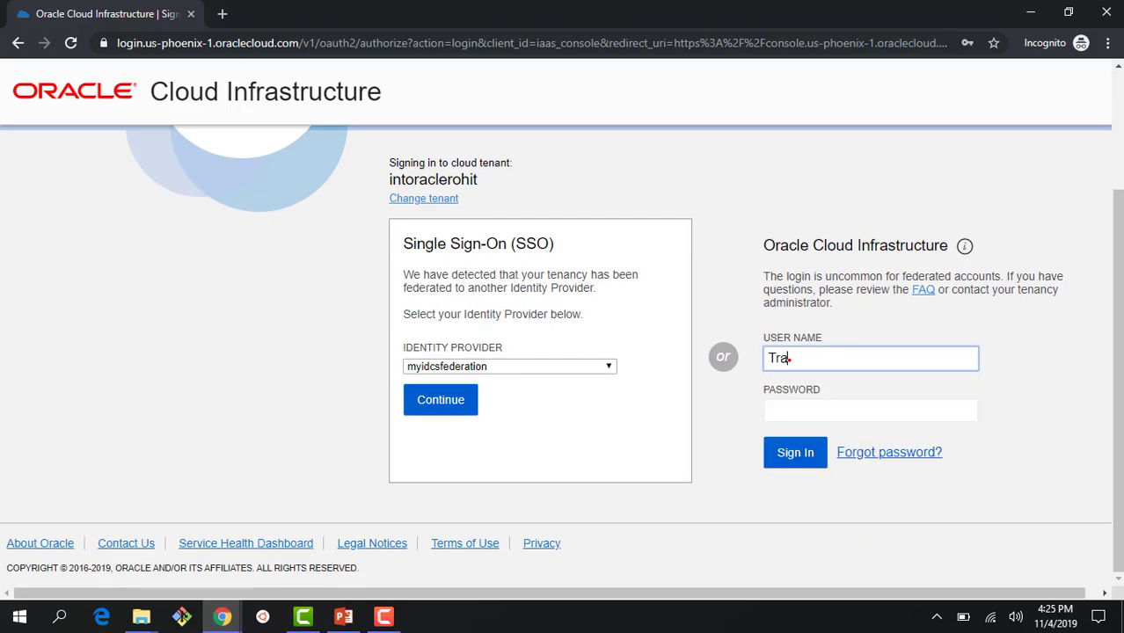
text(ininguser1)
click(775, 410)
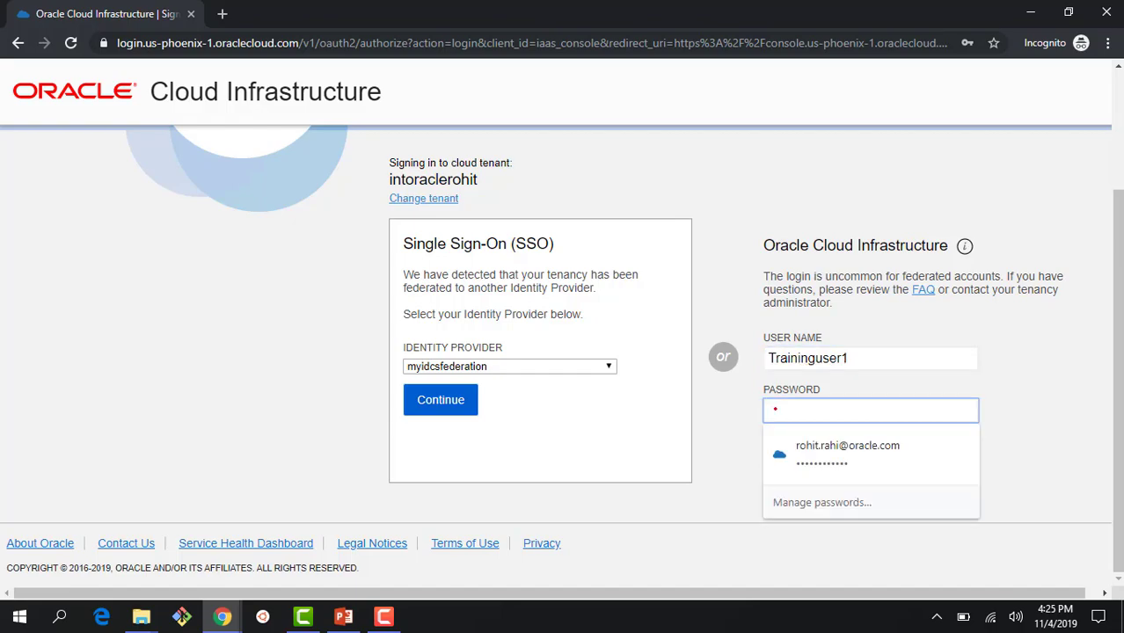
key(ctrl+v)
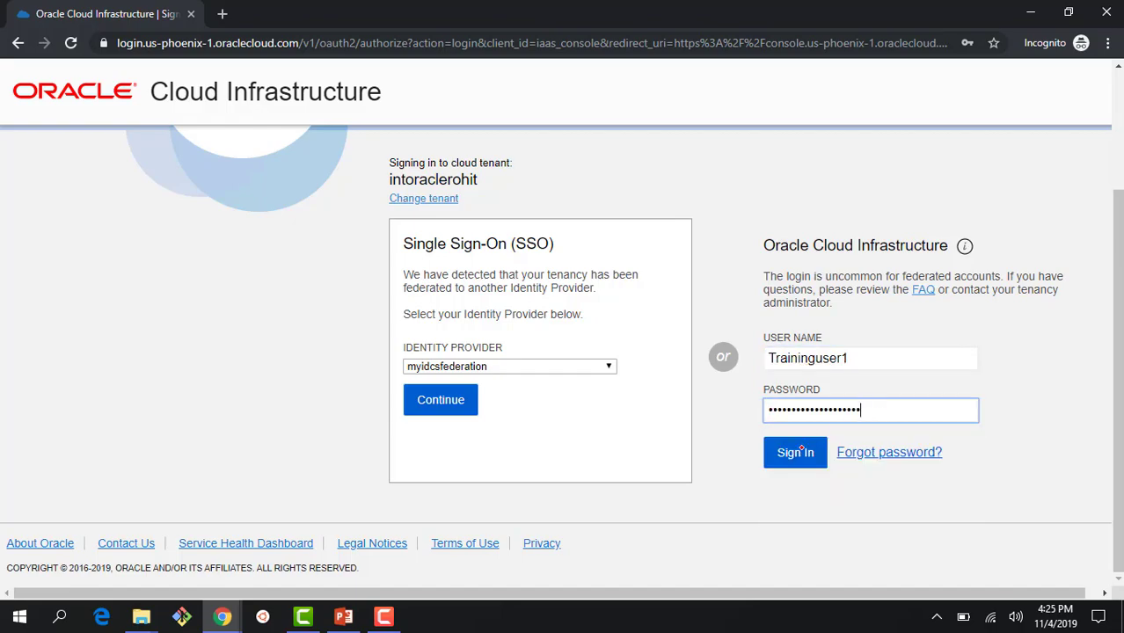
click(800, 451)
scroll(934, 461, down, 2)
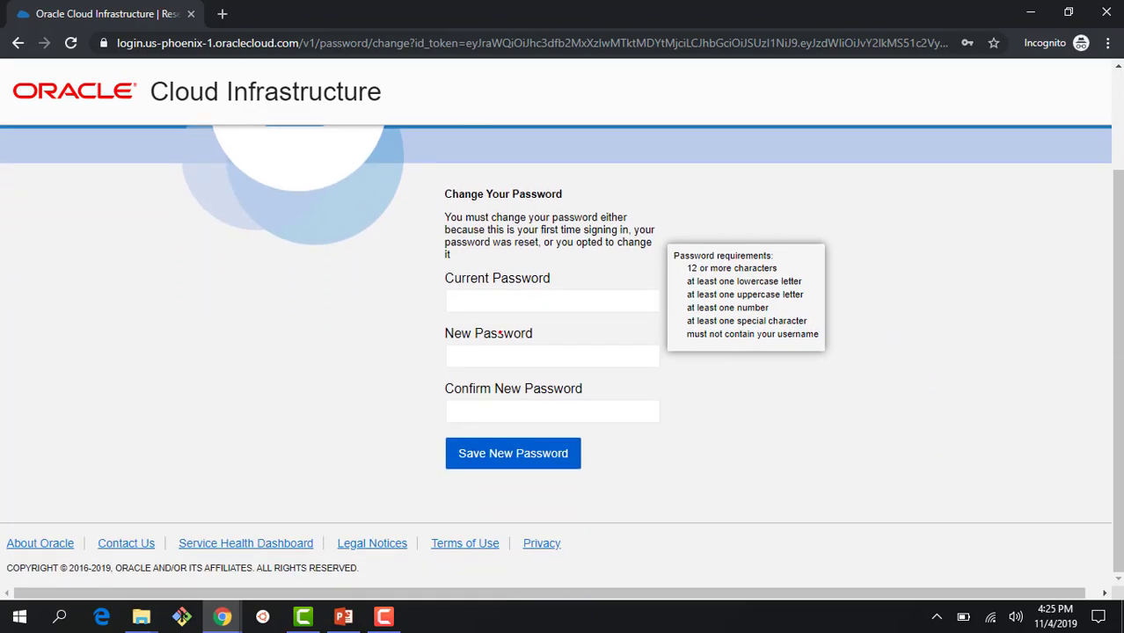
Step: Replace the pasted one-time password with a new password, confirm it, and save
click(495, 300)
key(ctrl+v)
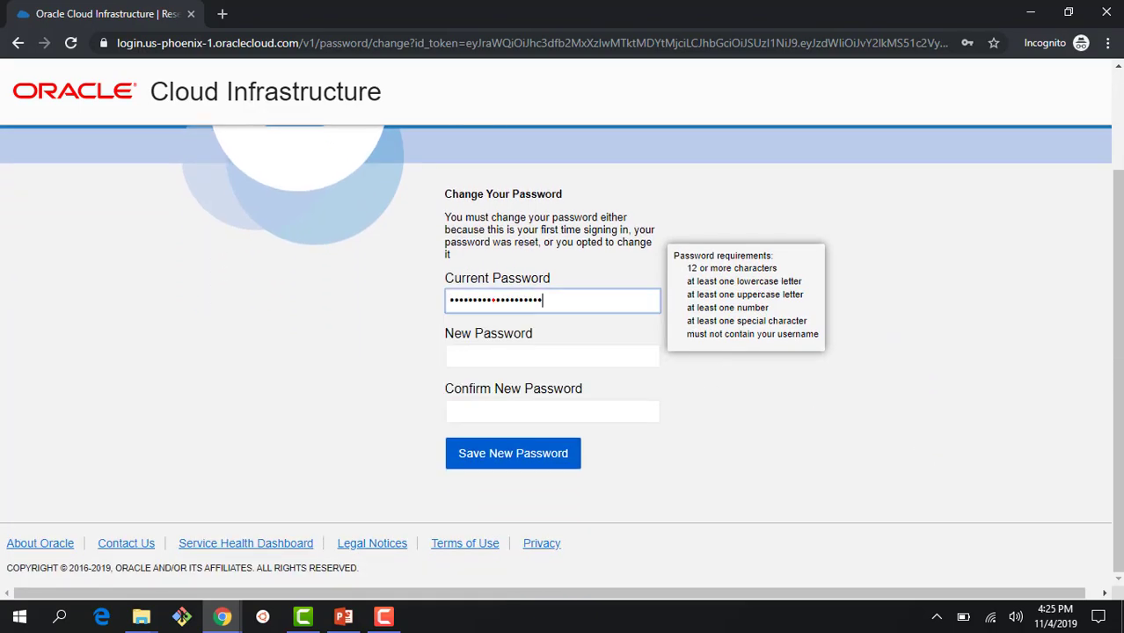
click(484, 350)
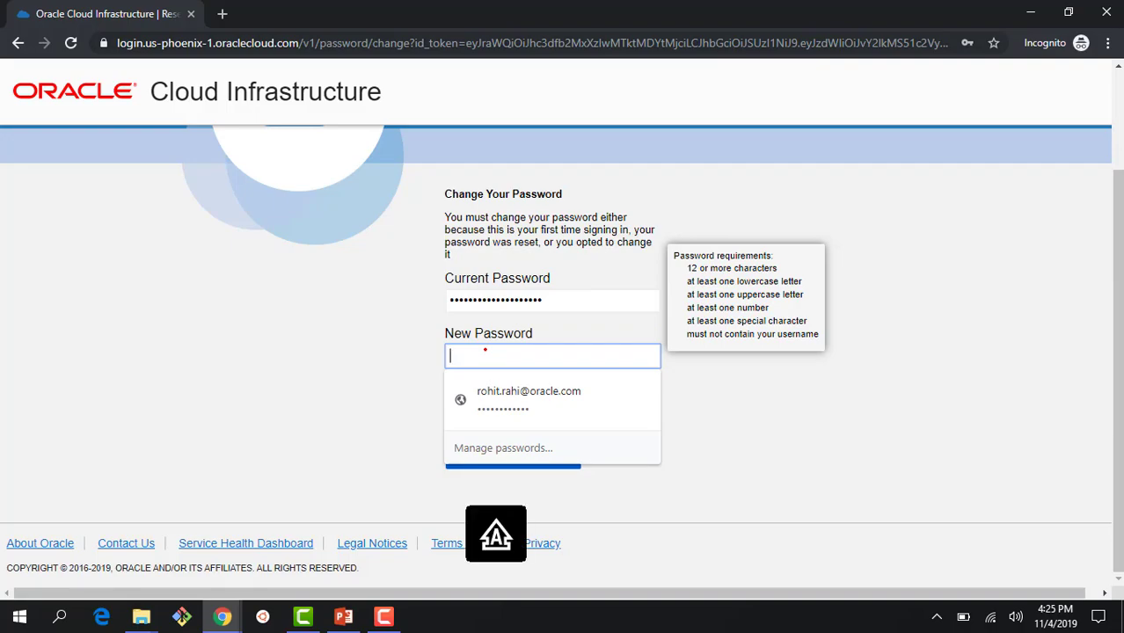
text(Welcome123)
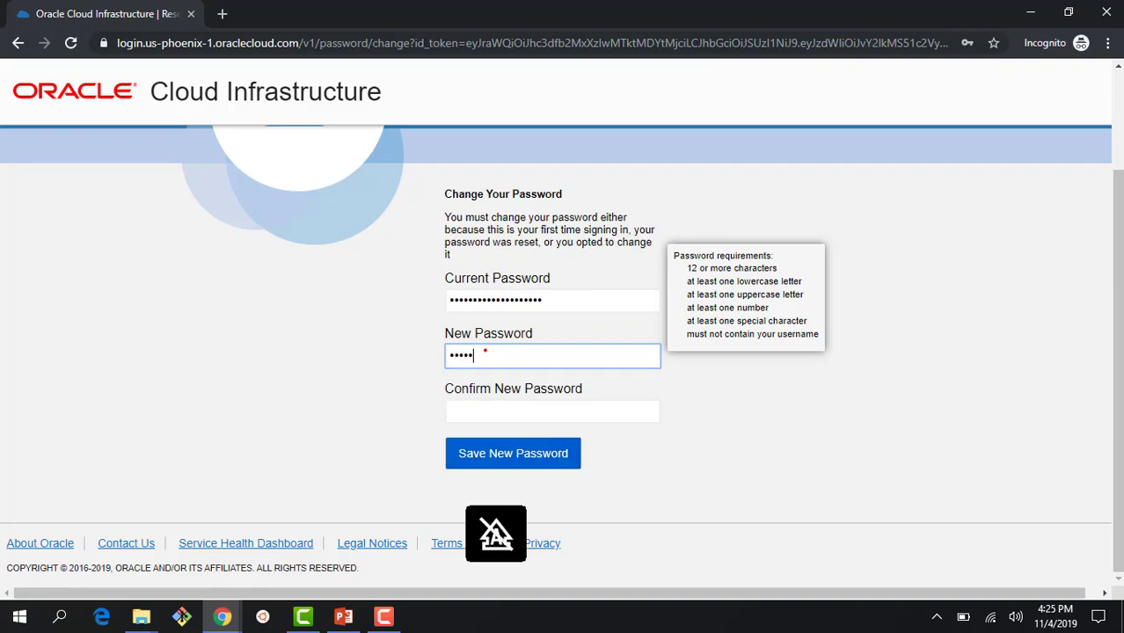
text(!)
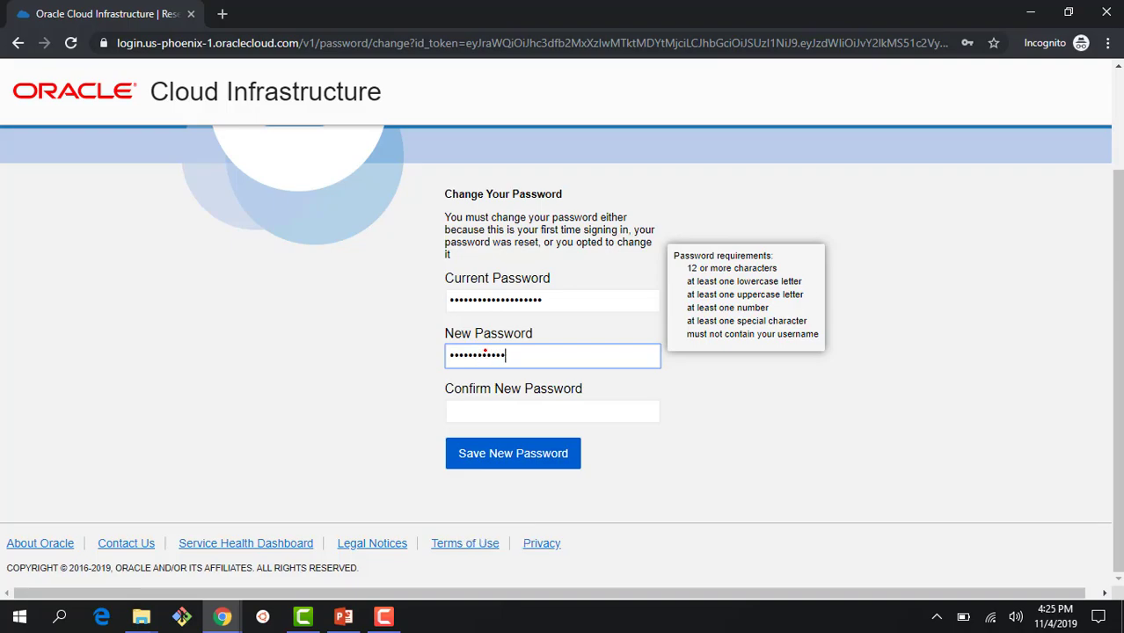
key(Tab)
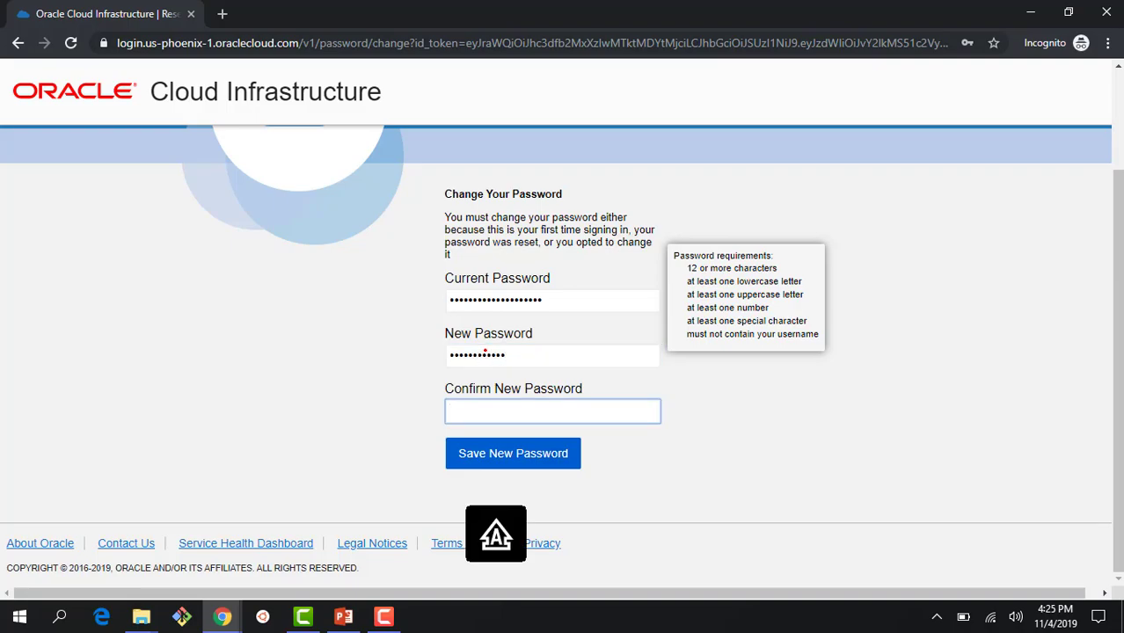
text(Welcome123!!)
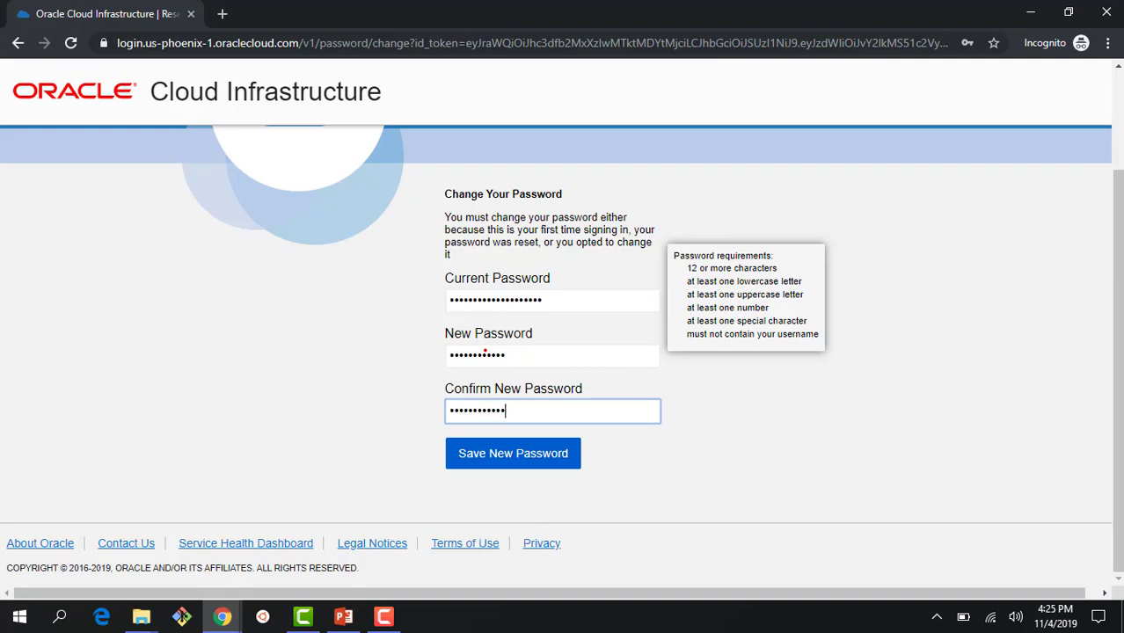
click(509, 453)
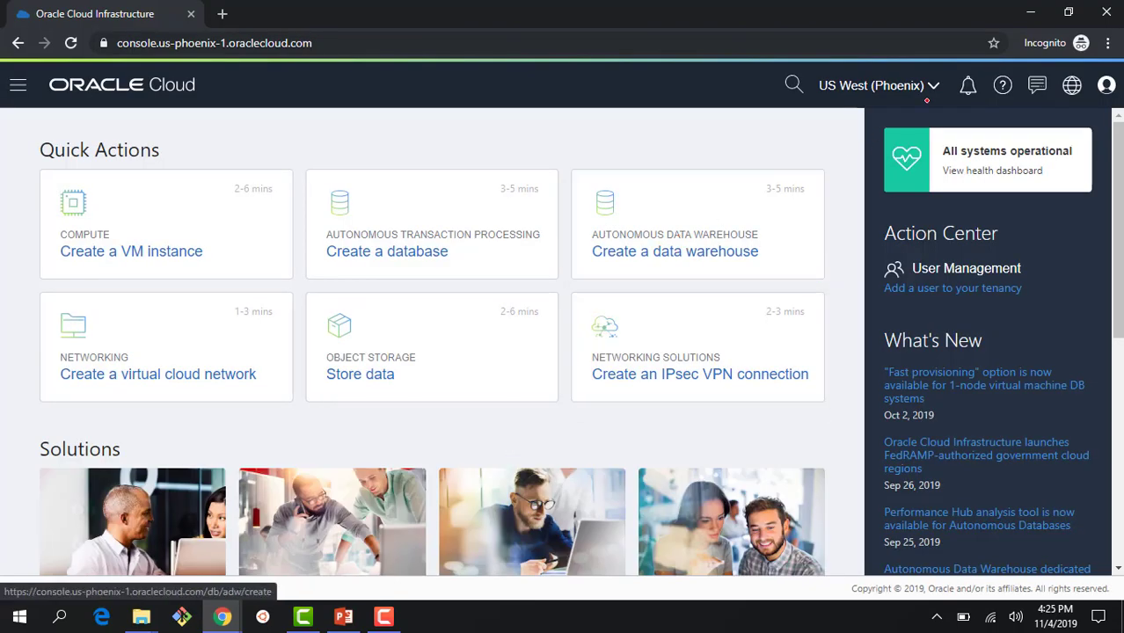
Step: Check the signed-in user, then go to Networking > Virtual Cloud Networks
click(1105, 86)
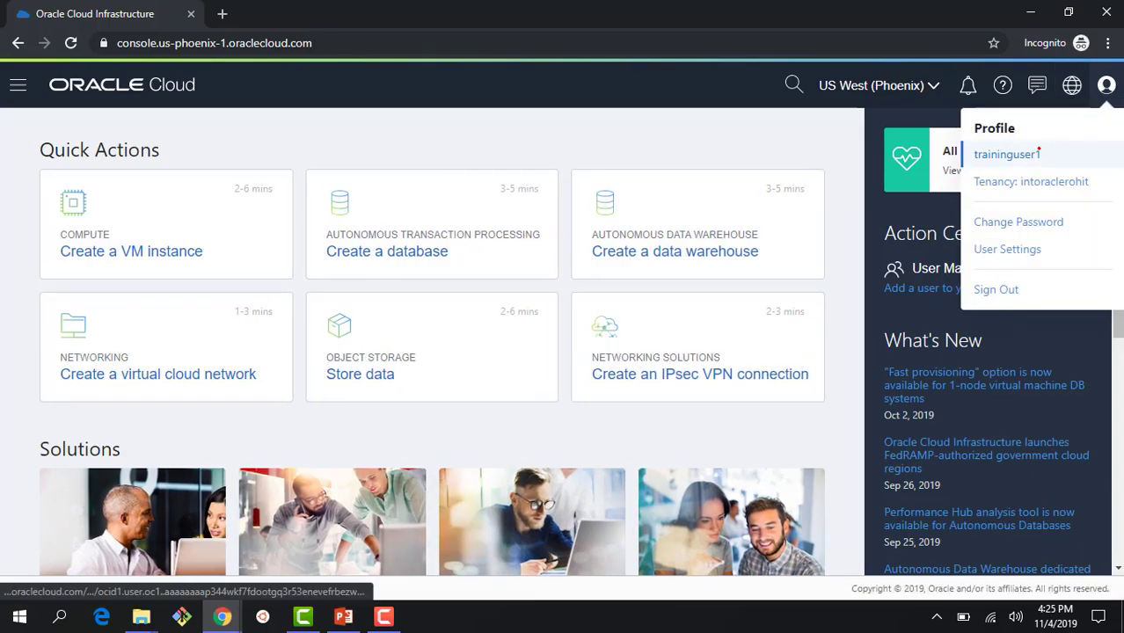
click(19, 86)
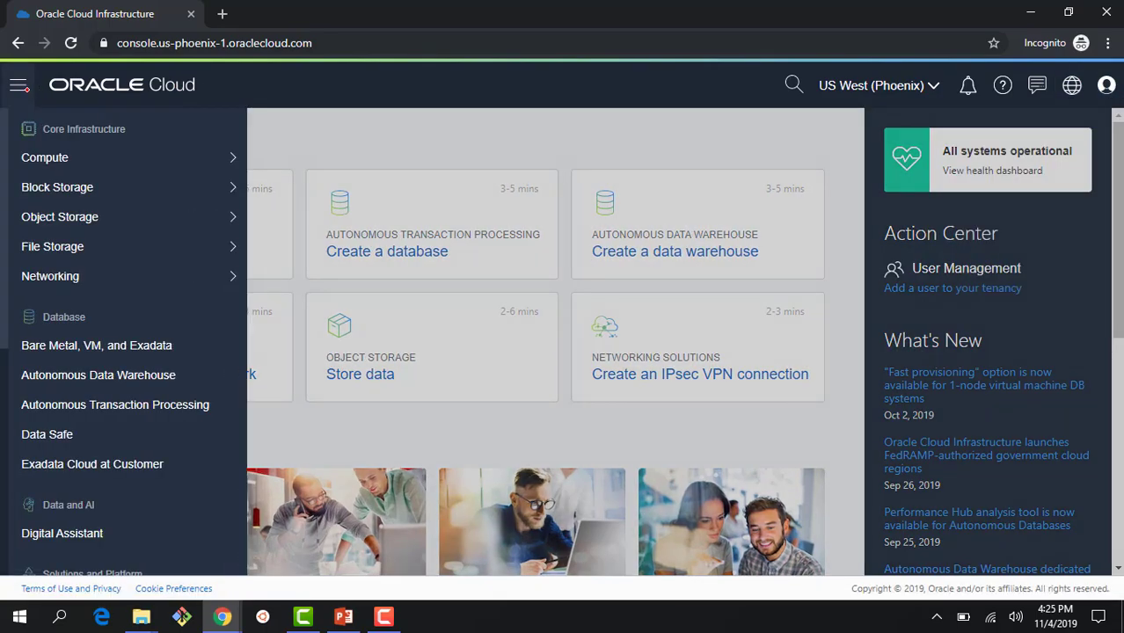
mouse_move(176, 276)
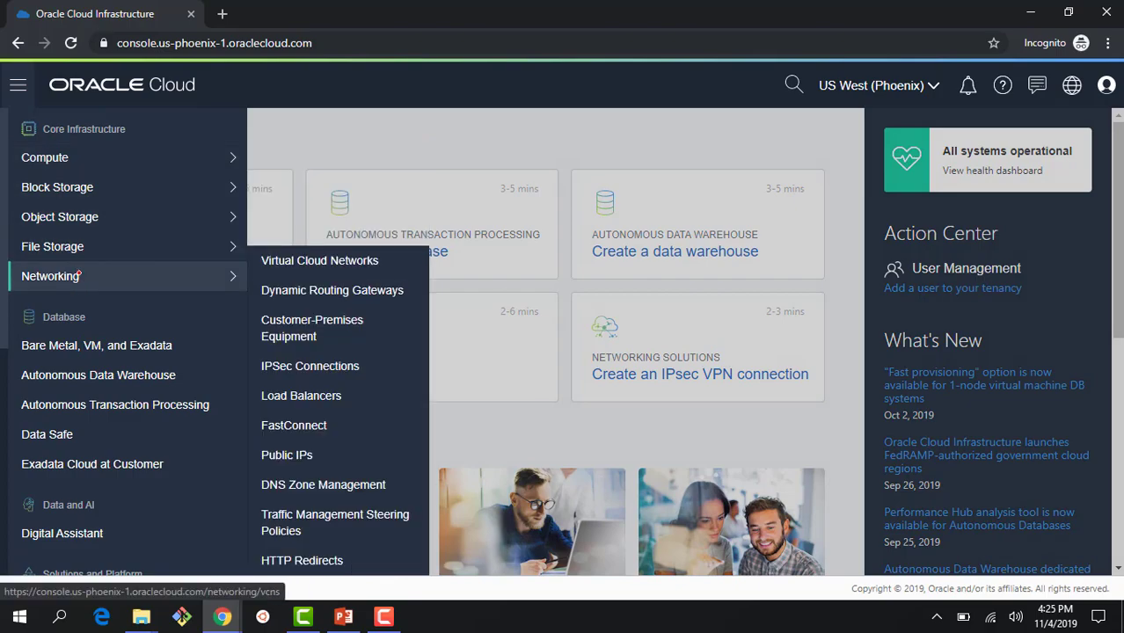
click(261, 258)
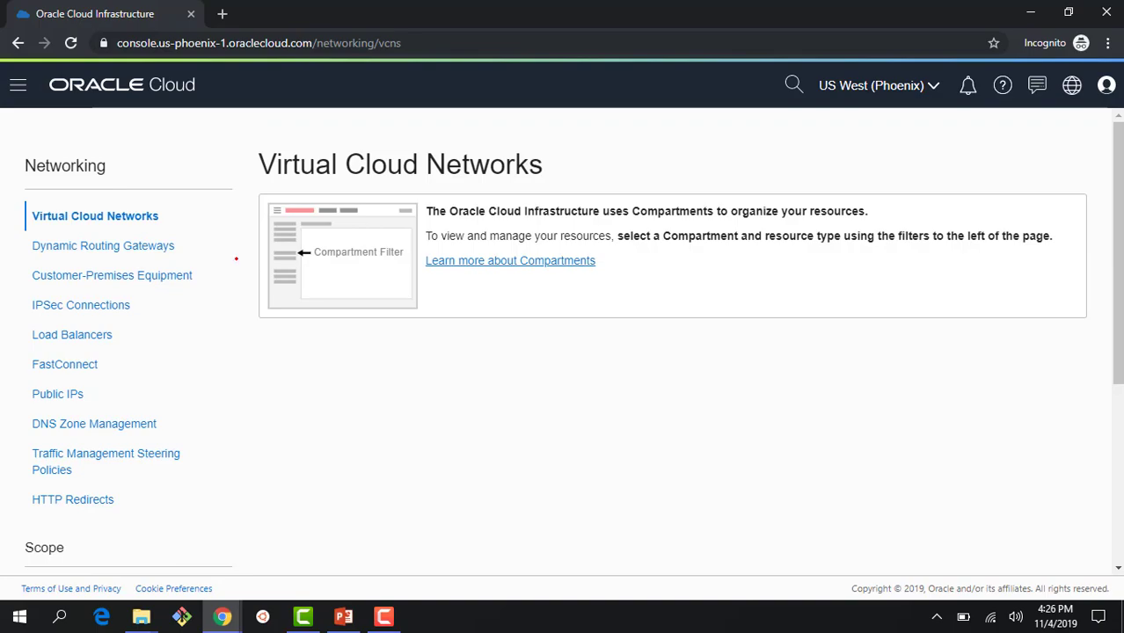
Step: Select the root compartment and highlight the resulting authorization-failed error message
scroll(251, 296, down, 2)
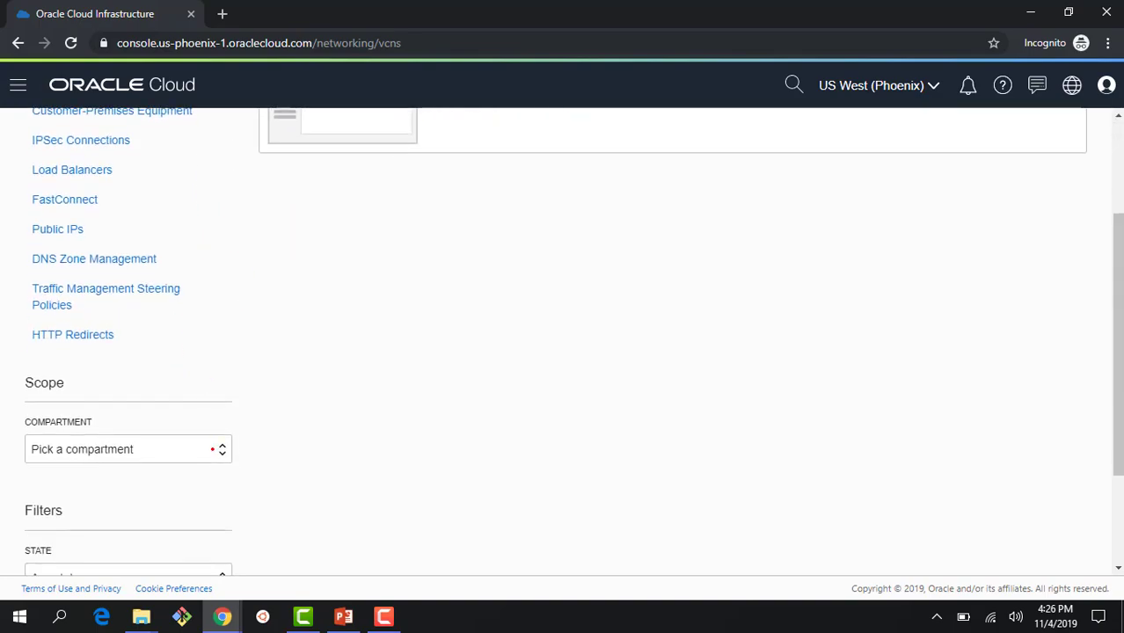
click(212, 449)
scroll(314, 352, up, 2)
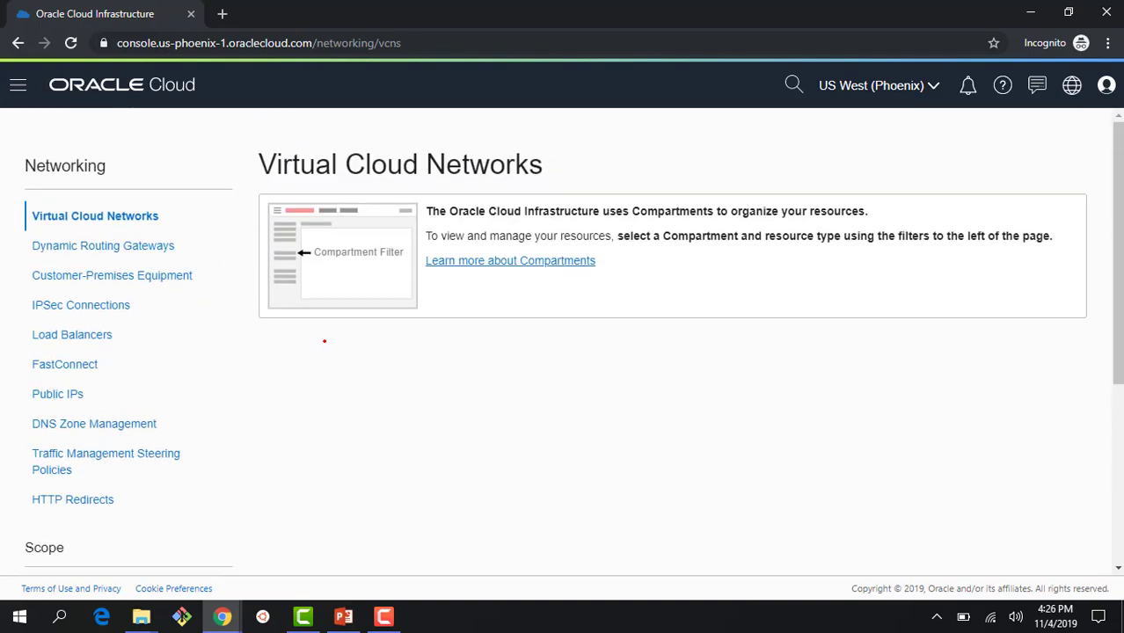
scroll(323, 342, down, 3)
scroll(323, 340, up, 3)
scroll(323, 340, down, 3)
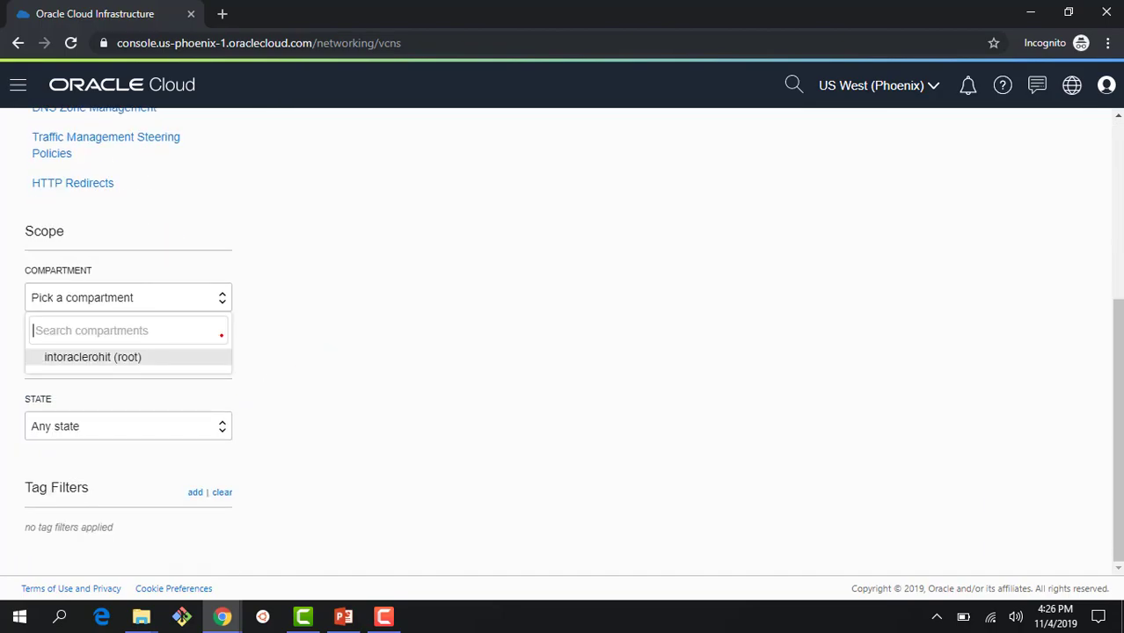
click(182, 358)
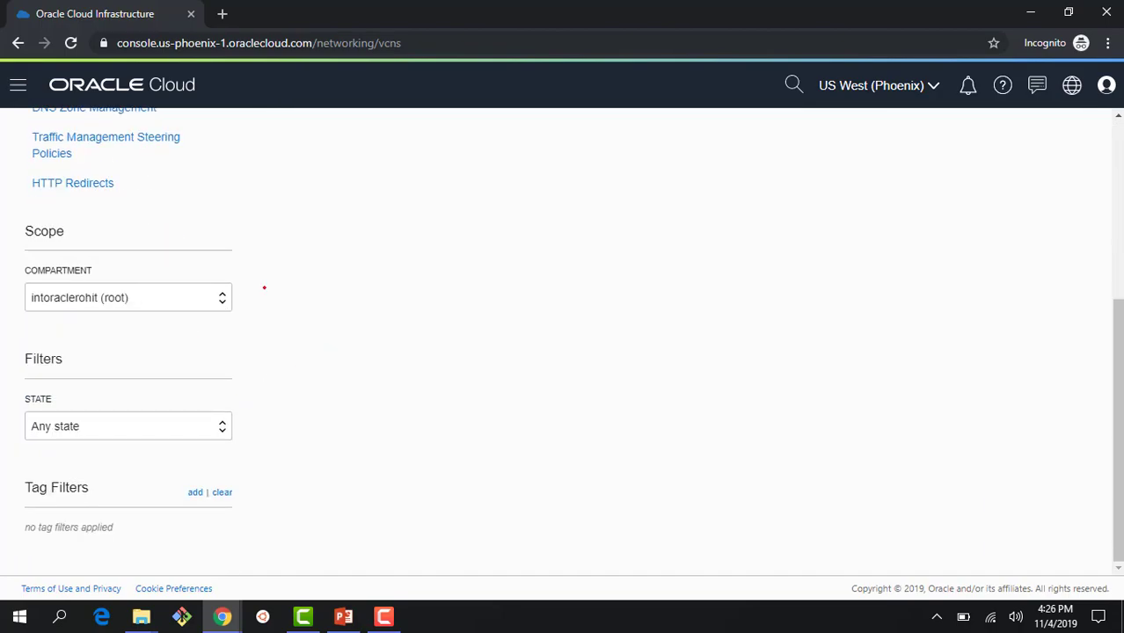
scroll(311, 272, up, 4)
scroll(295, 309, down, 3)
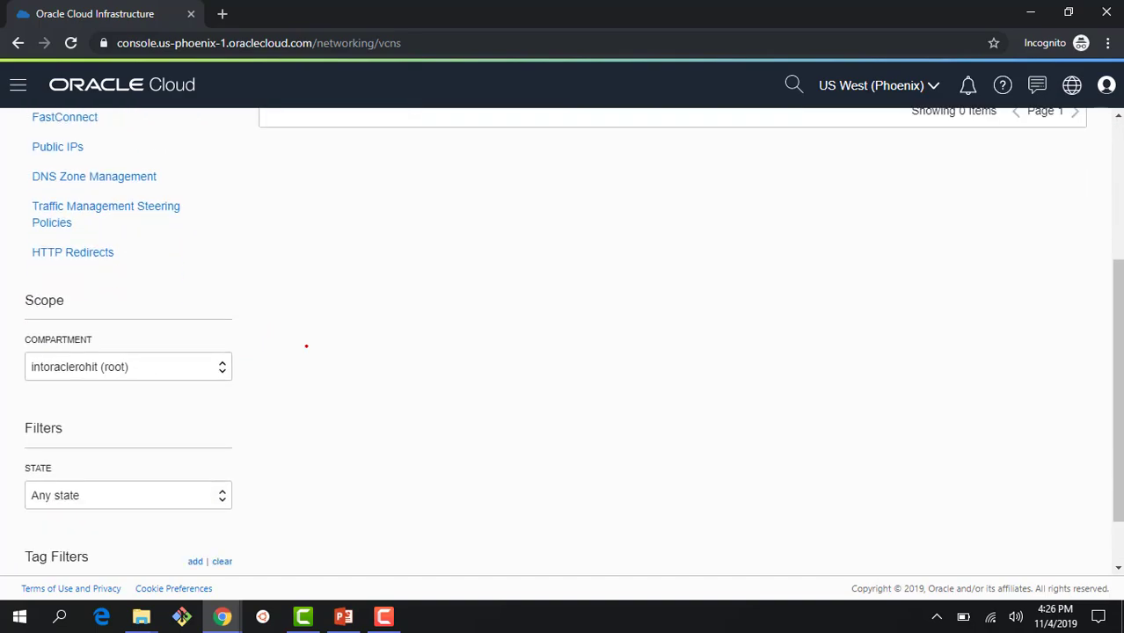
scroll(337, 341, up, 3)
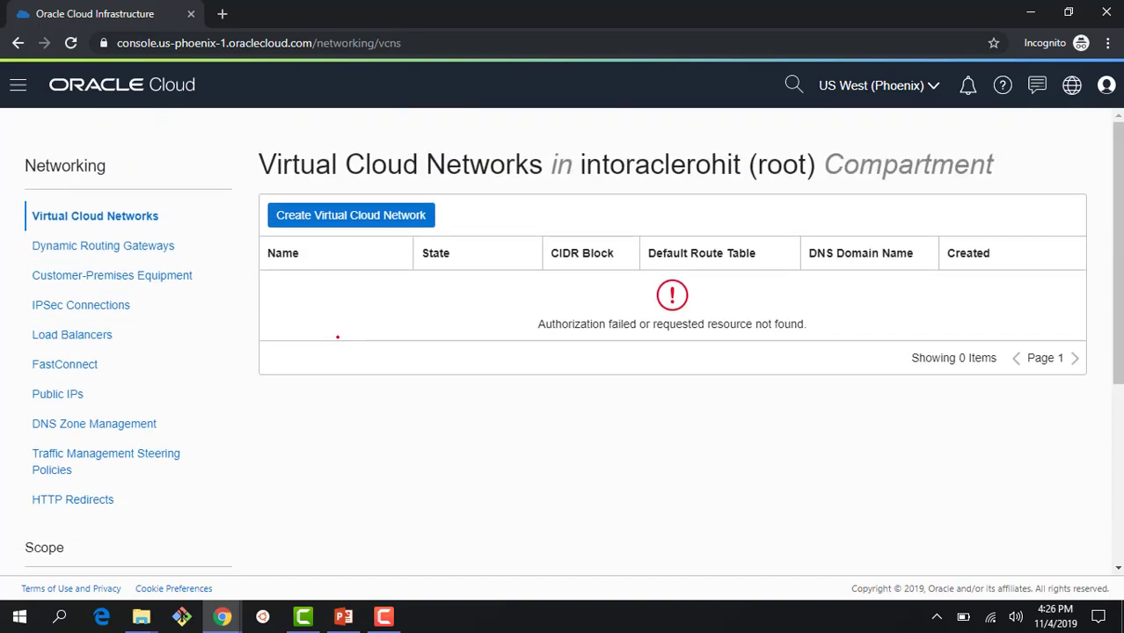
drag(570, 322, 818, 324)
click(758, 427)
click(342, 212)
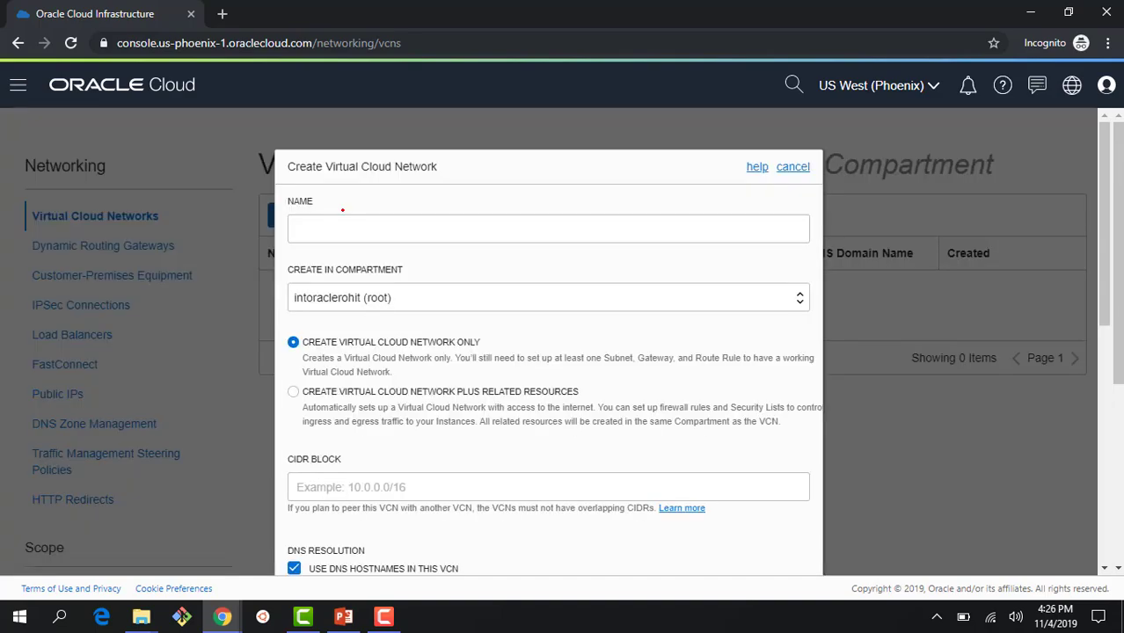
click(348, 231)
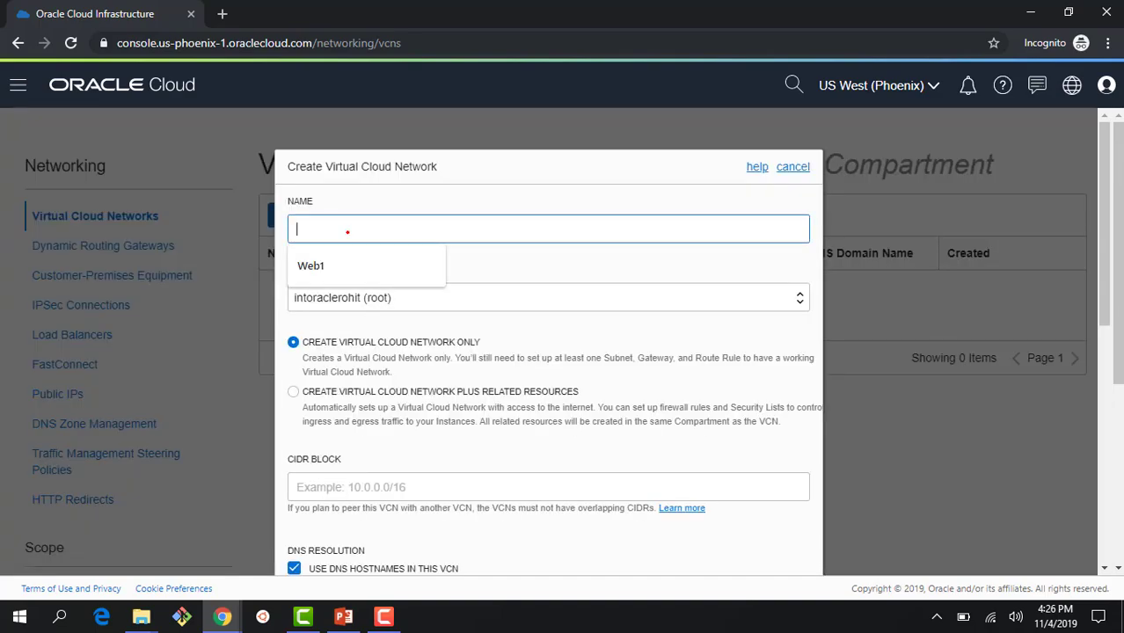
text(Test)
scroll(361, 256, down, 3)
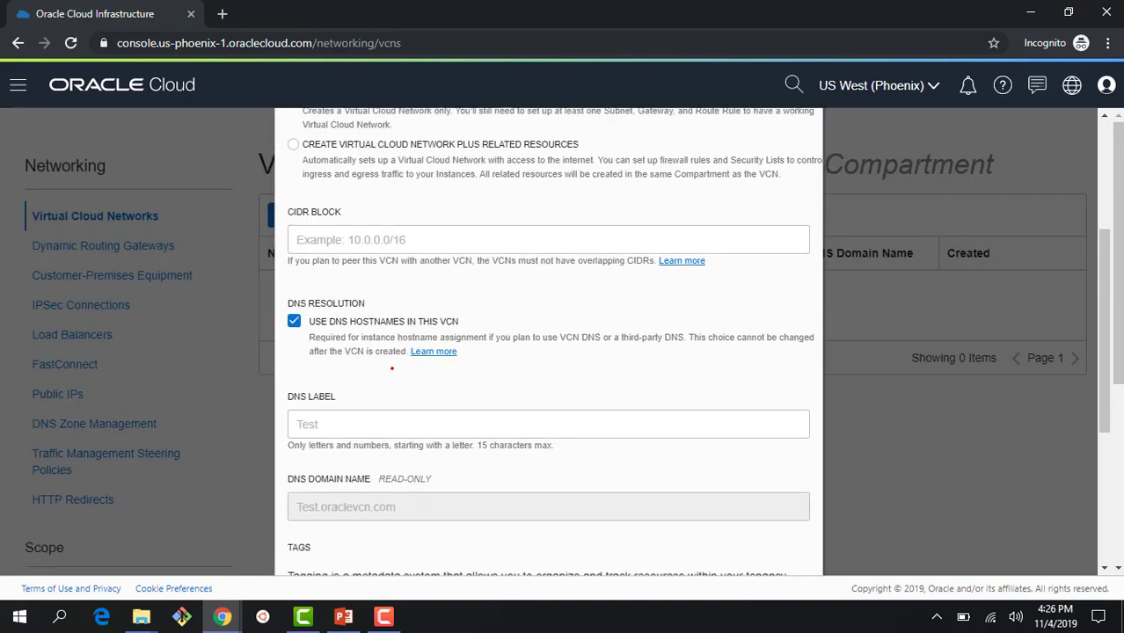
scroll(289, 299, up, 3)
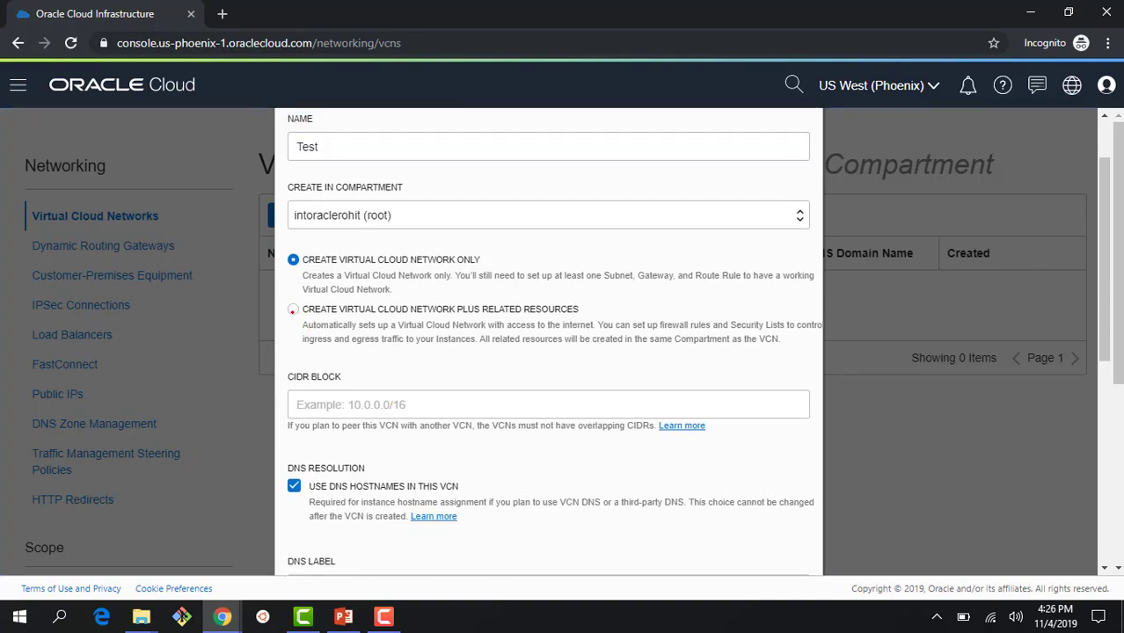
click(293, 309)
scroll(352, 351, down, 10)
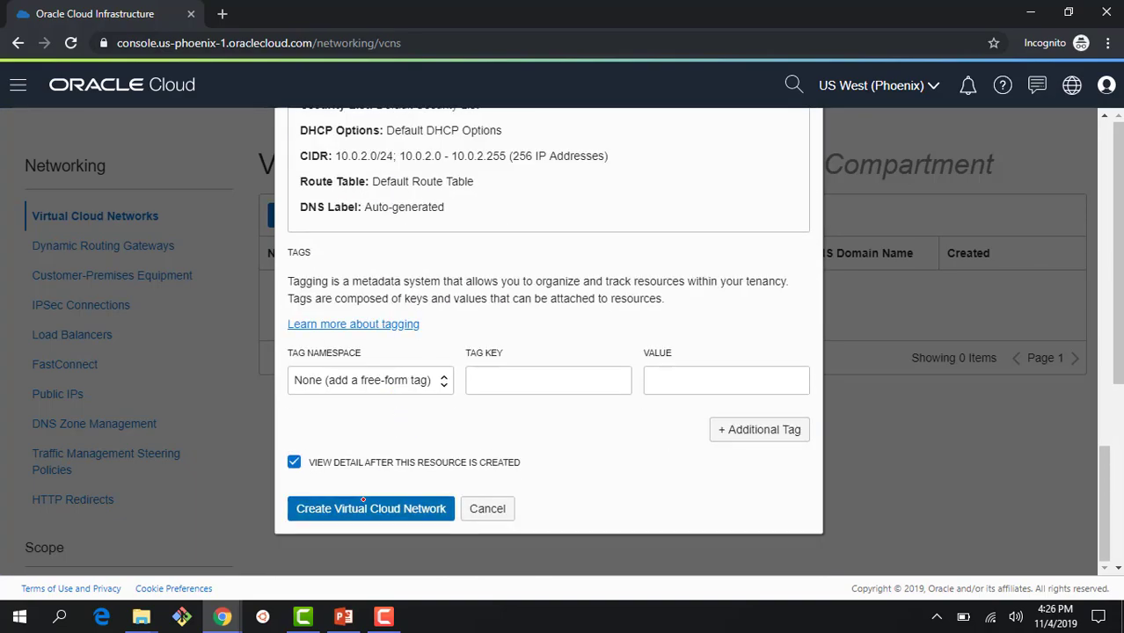
click(363, 498)
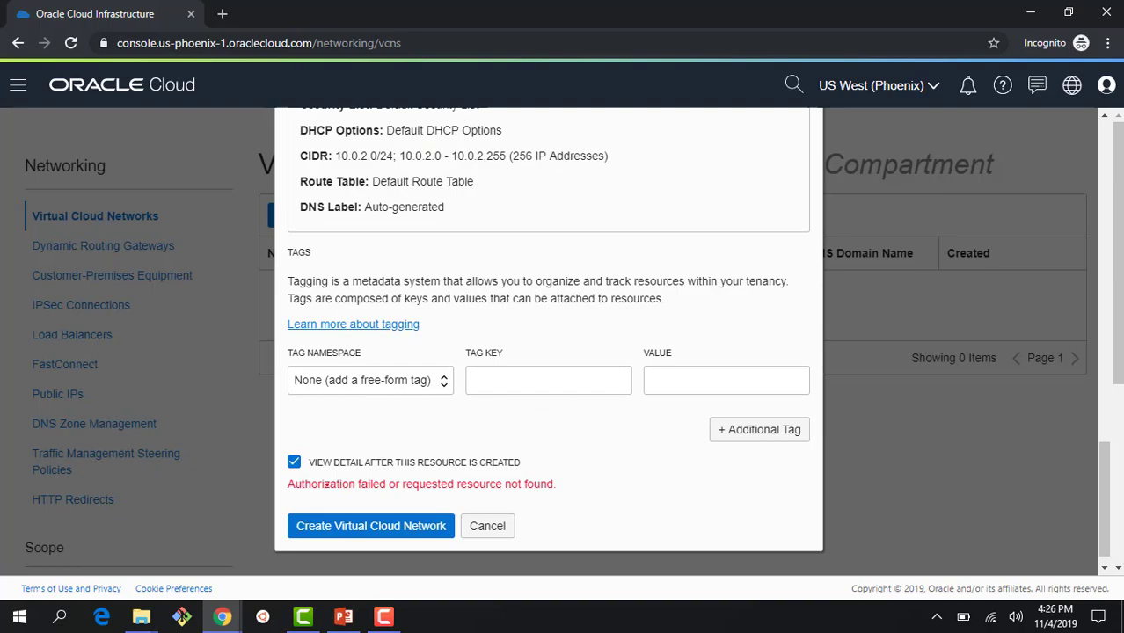
drag(327, 484, 555, 489)
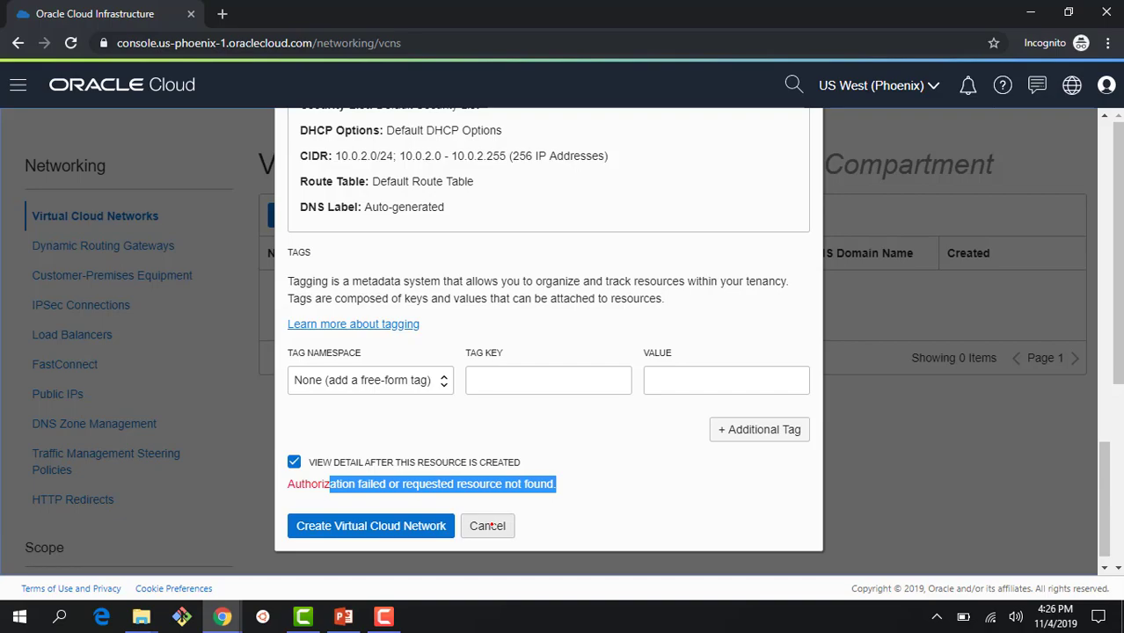
click(488, 526)
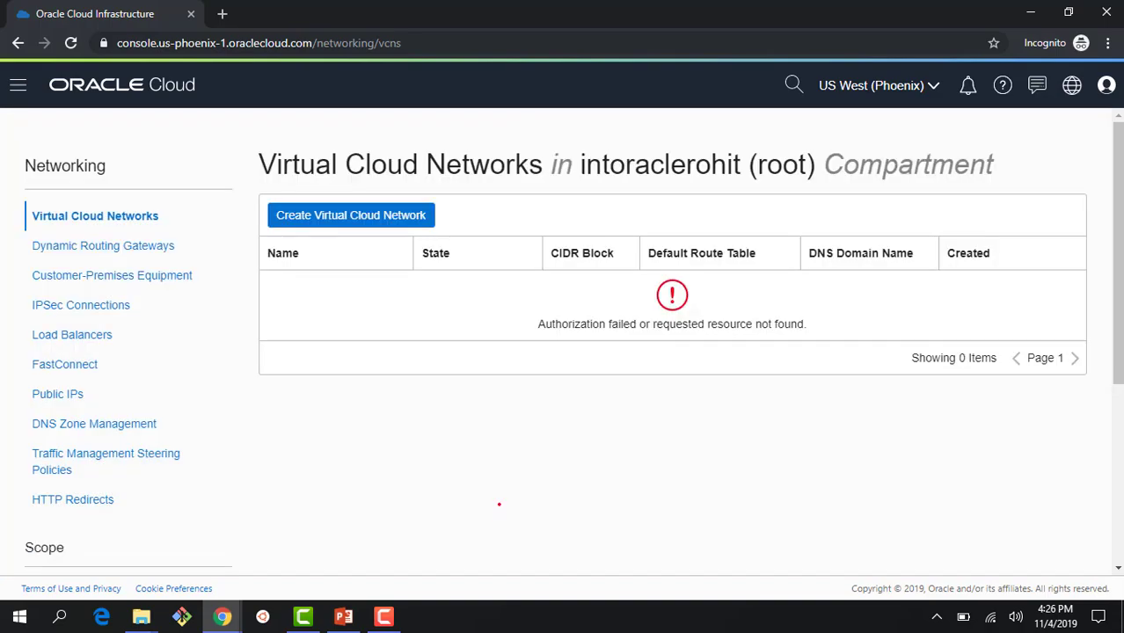